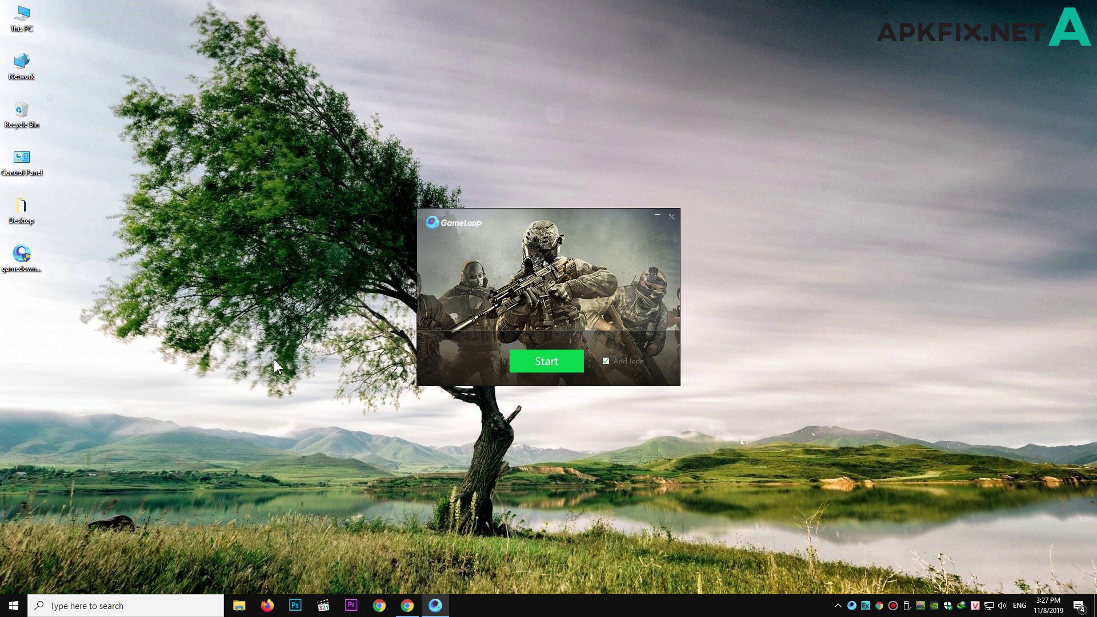
# Start GameLoop from the finished installer and dismiss the notice about in-app purchases.
pyautogui.click(553, 368)
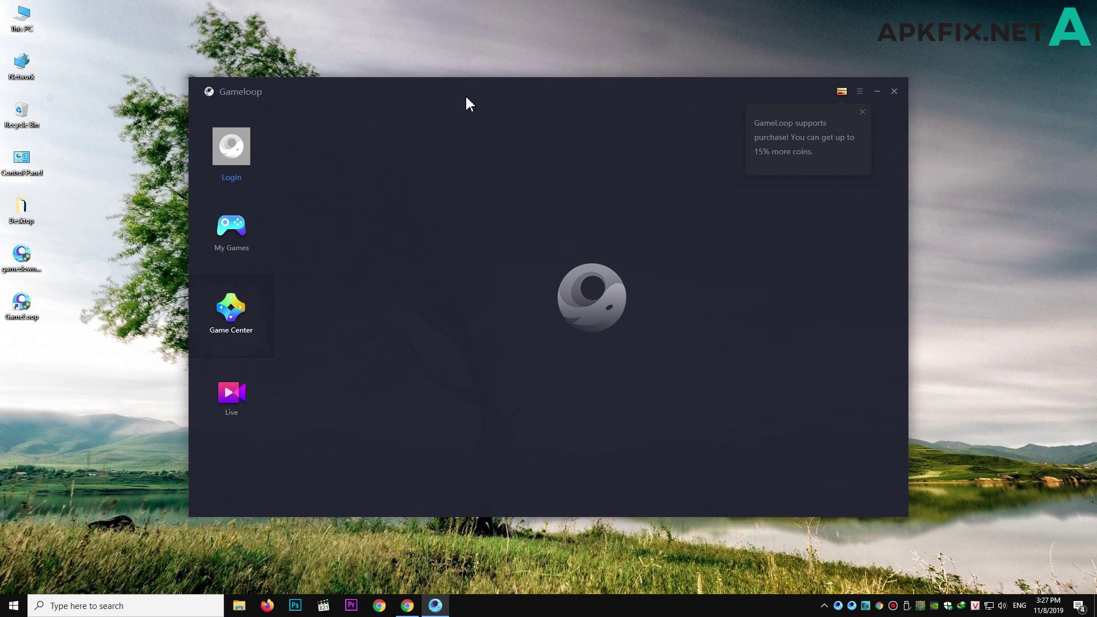
pyautogui.click(249, 249)
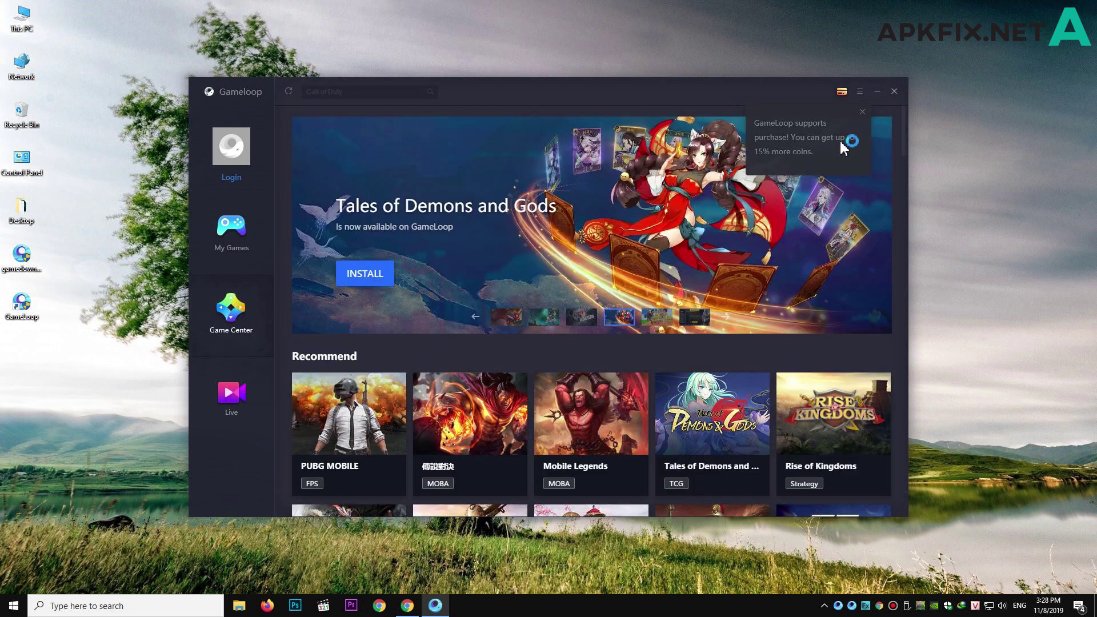
pyautogui.click(862, 112)
# Search the Game Center for Call of Duty and for PUBG Mobile to check whether each game is offered.
pyautogui.click(360, 92)
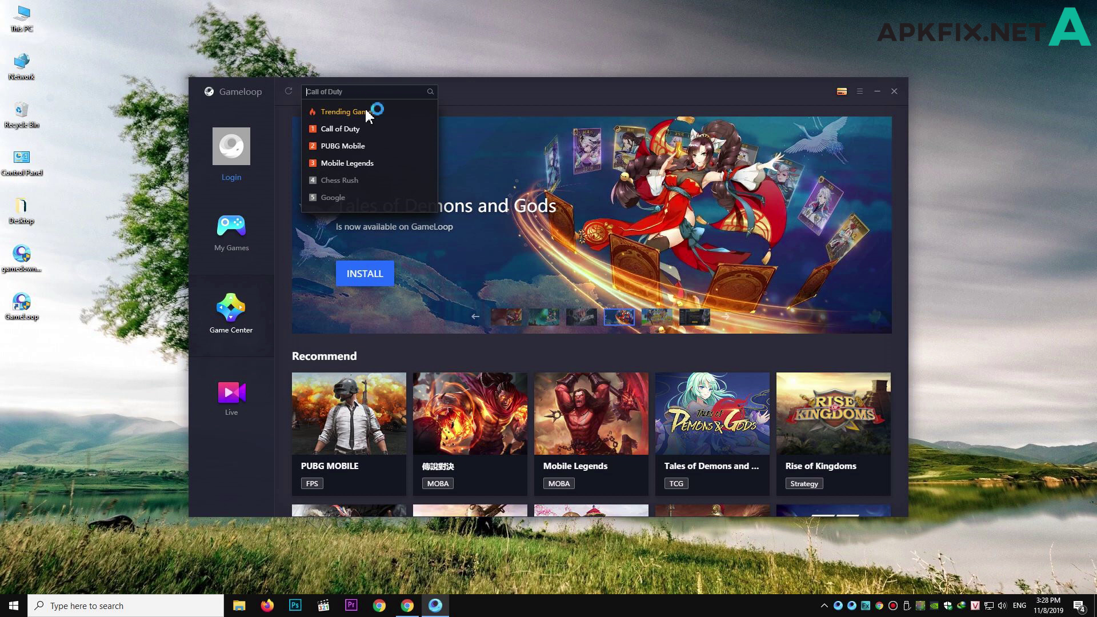
pyautogui.click(340, 129)
pyautogui.click(368, 96)
pyautogui.click(314, 128)
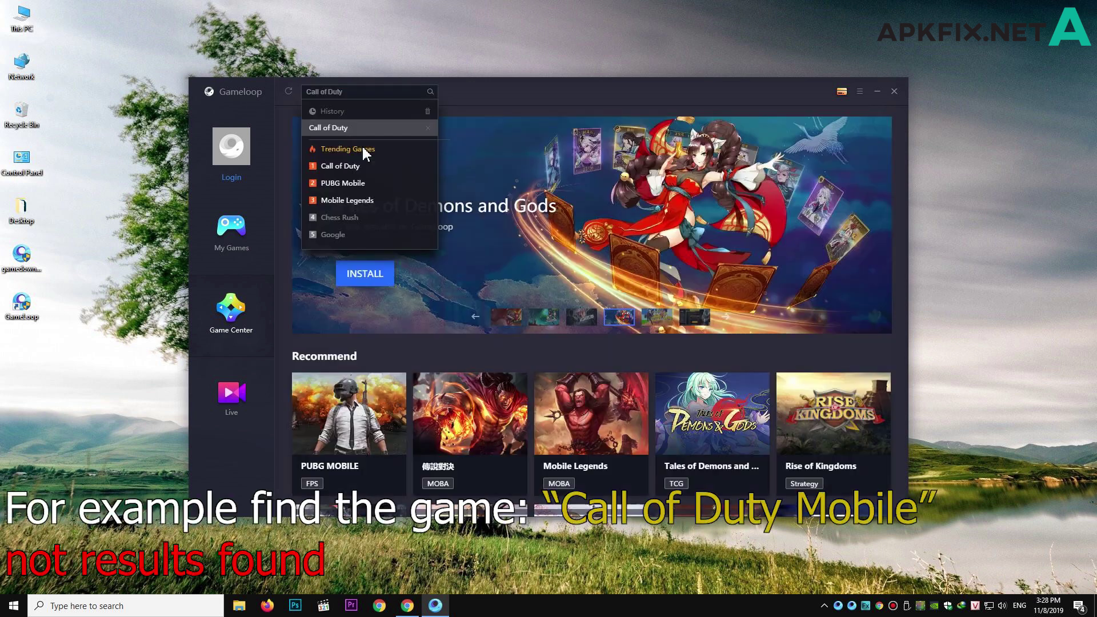
pyautogui.click(345, 90)
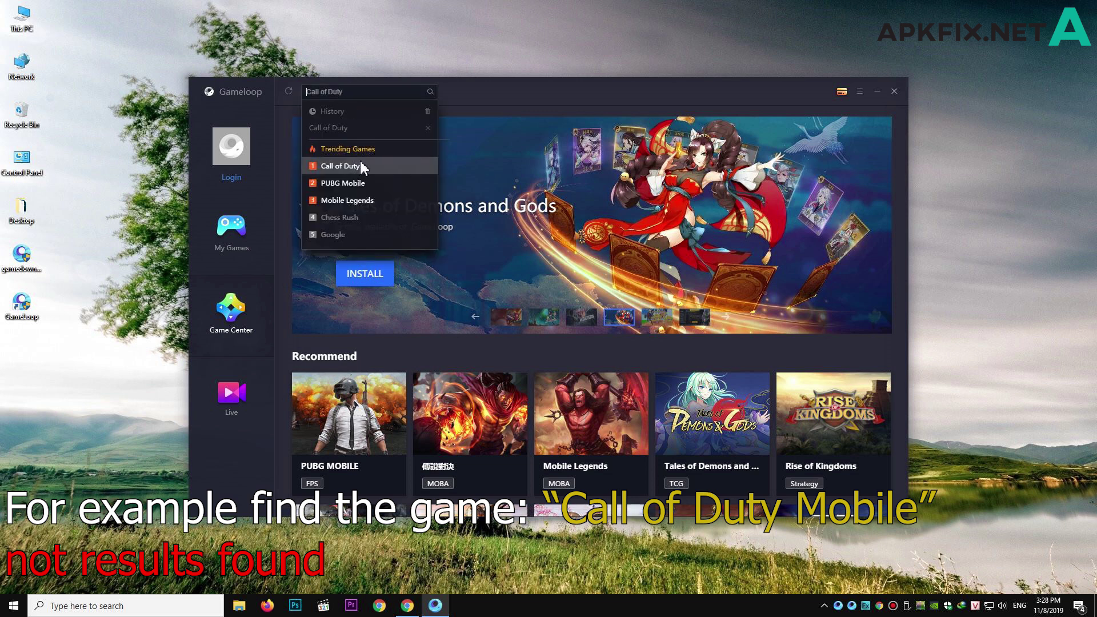
pyautogui.click(351, 182)
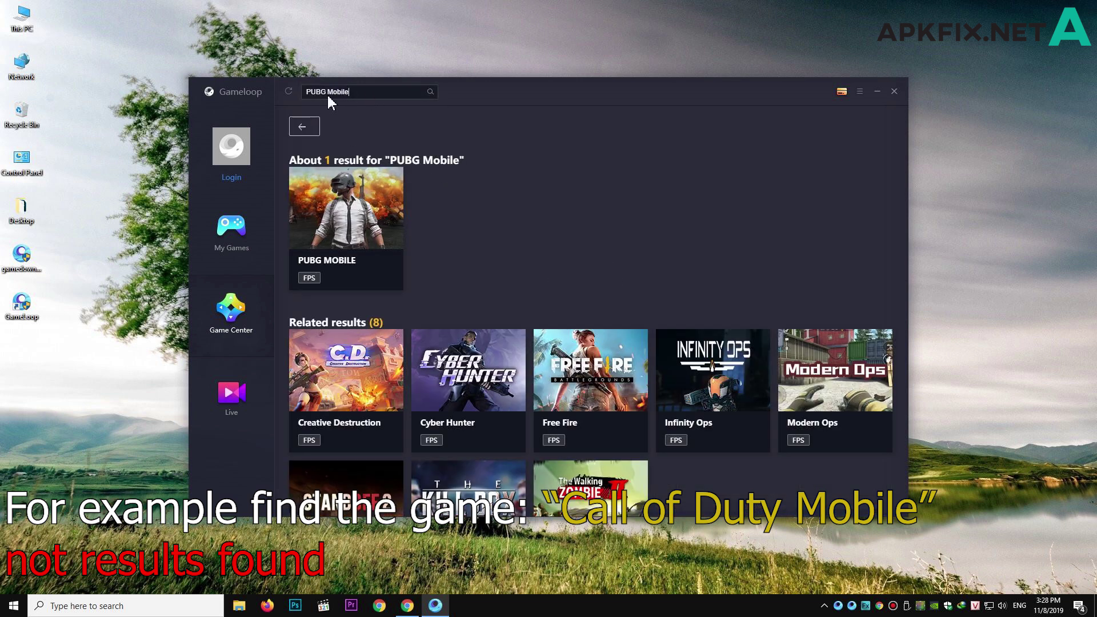
pyautogui.click(303, 126)
pyautogui.click(343, 92)
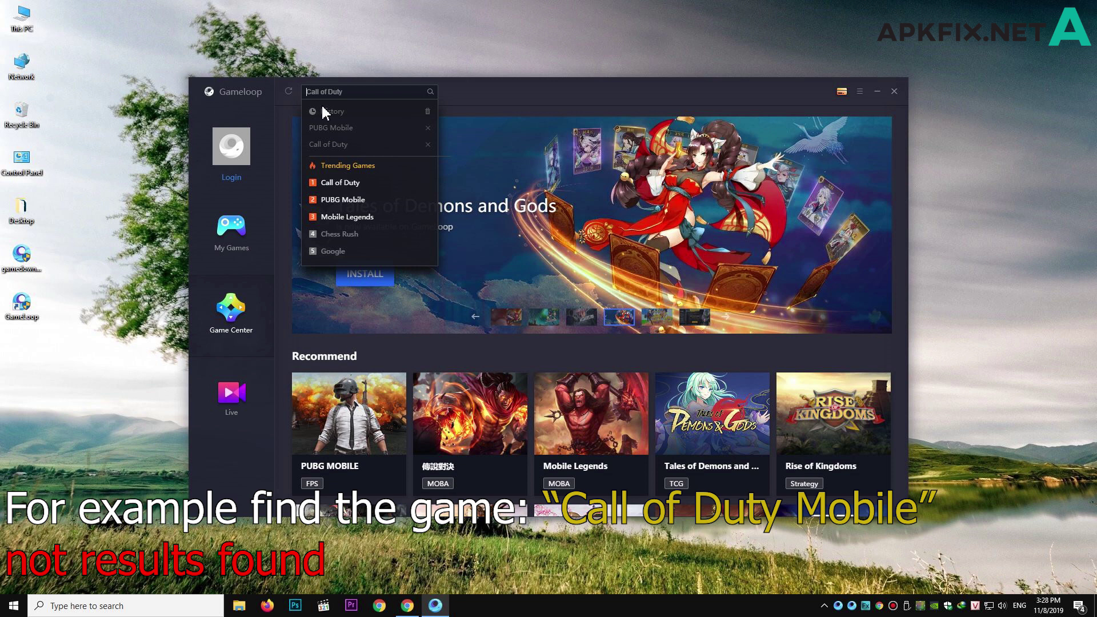
pyautogui.click(341, 182)
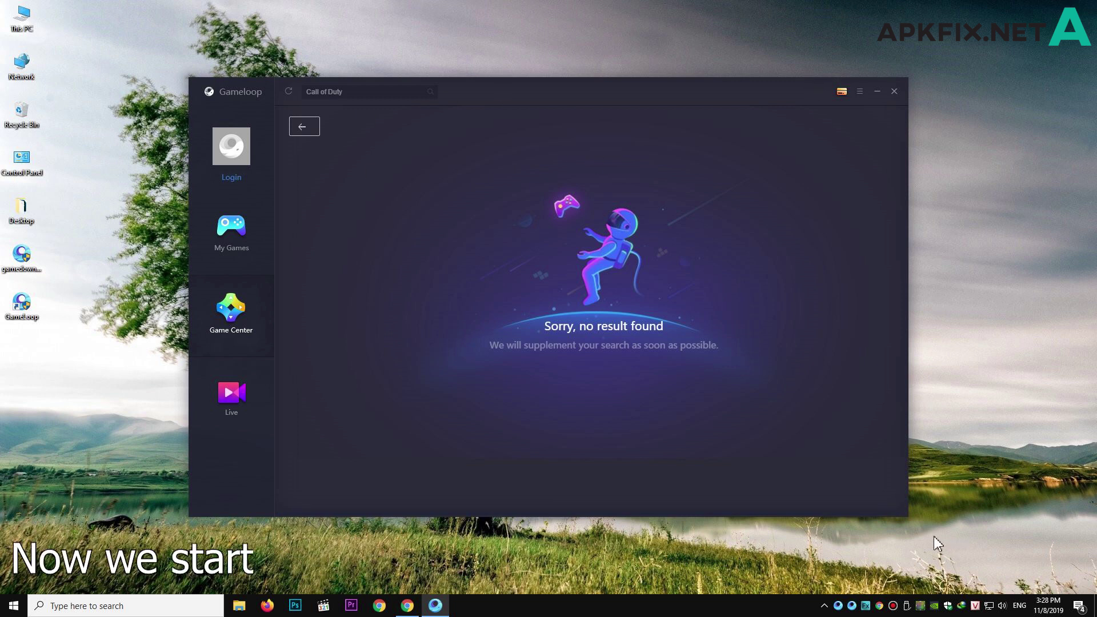
# Close the GameLoop window and quit its remaining background processes.
pyautogui.click(239, 237)
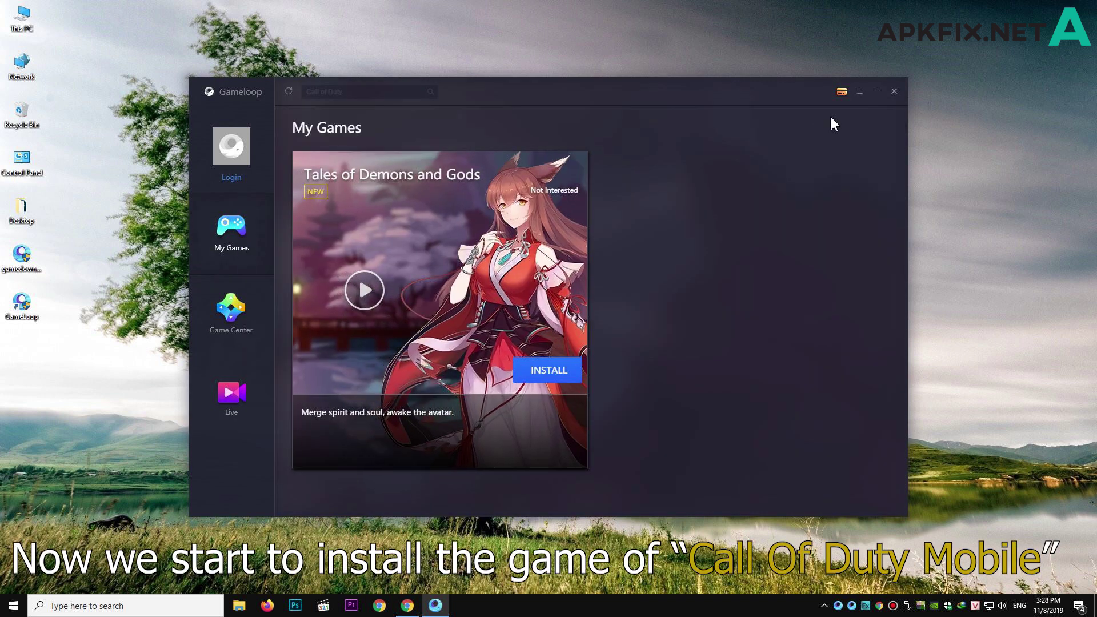
pyautogui.click(893, 93)
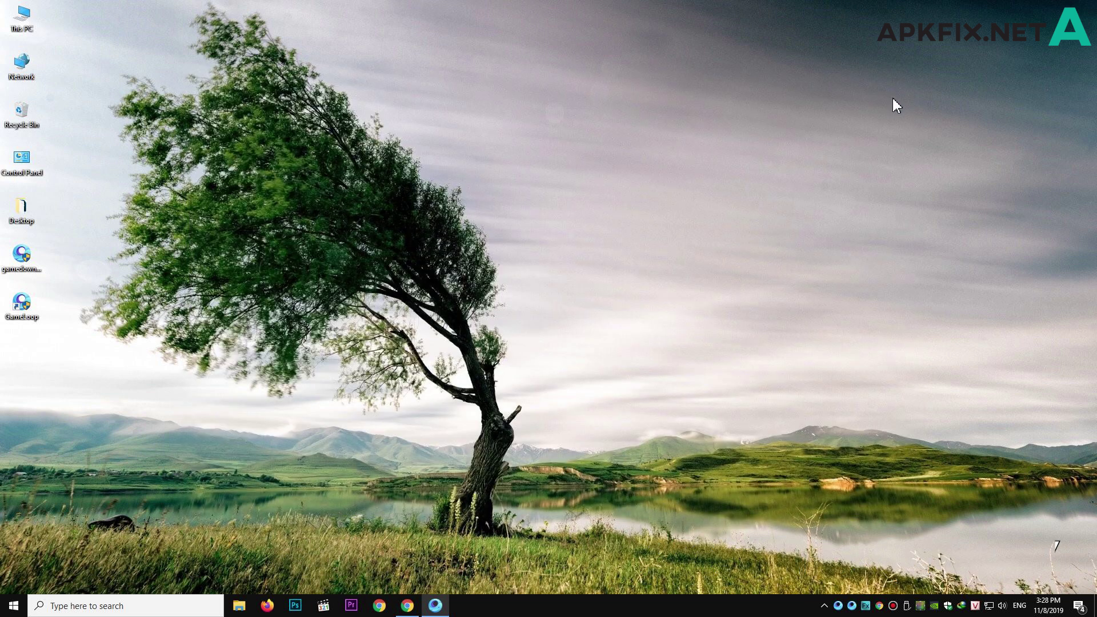
pyautogui.click(850, 605)
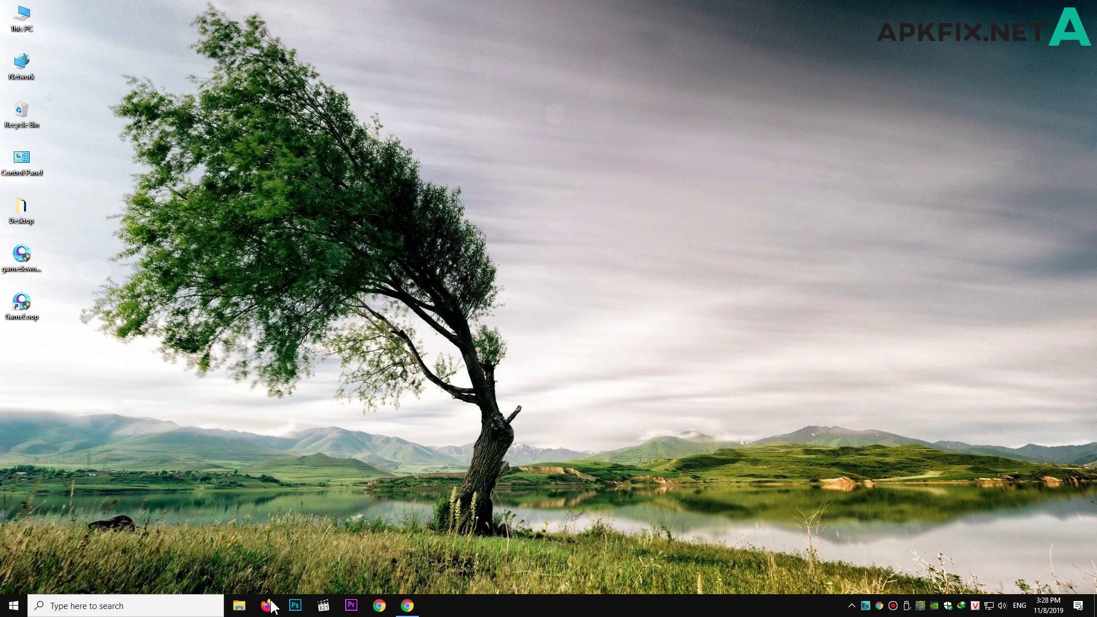
# Browse to the program files\txgameassistant\ui folder on drive D and launch the AndroidEmulator application.
pyautogui.click(238, 606)
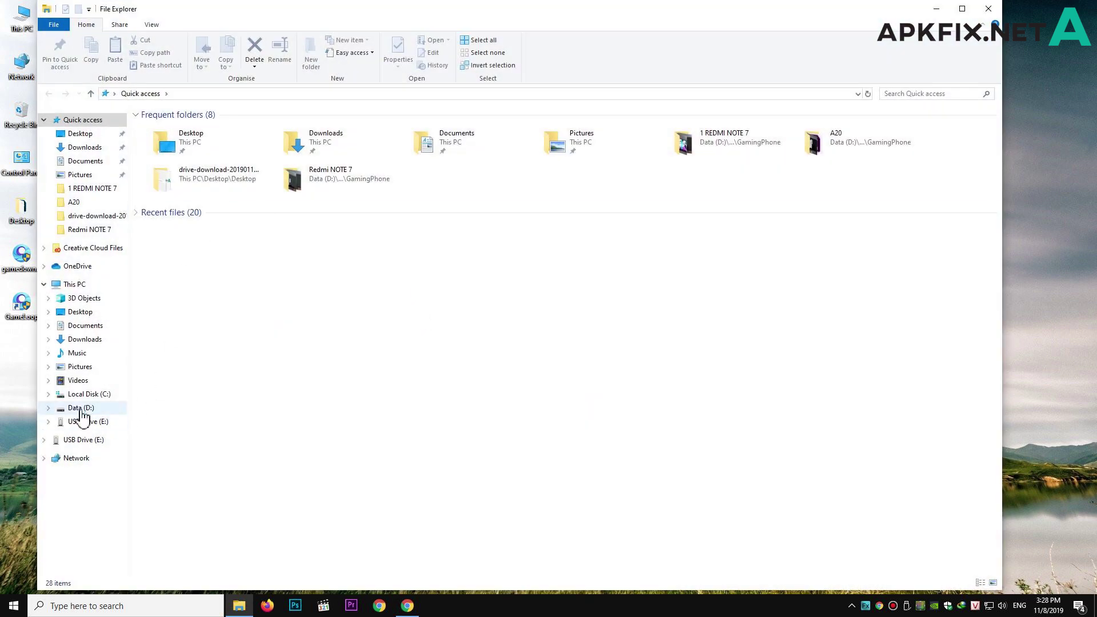
pyautogui.click(81, 408)
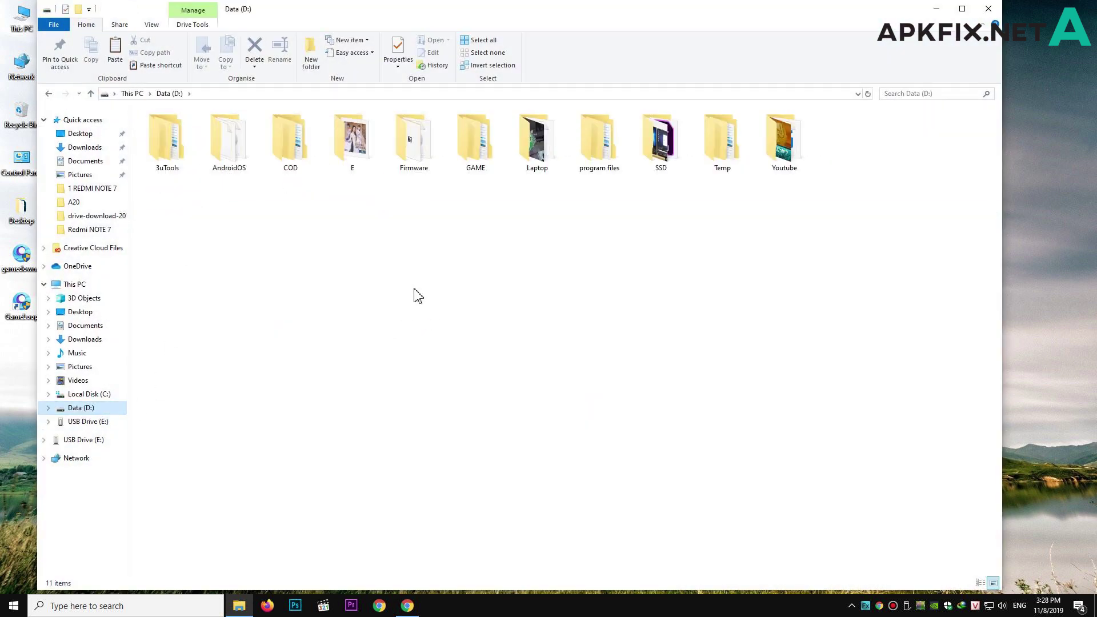
pyautogui.doubleClick(598, 144)
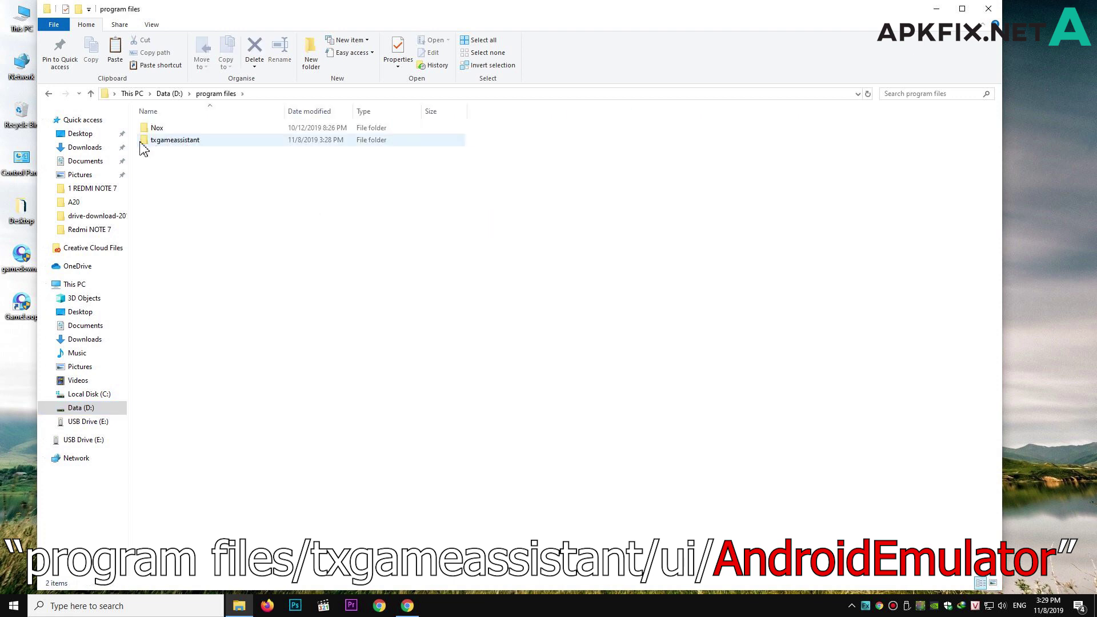
pyautogui.doubleClick(182, 146)
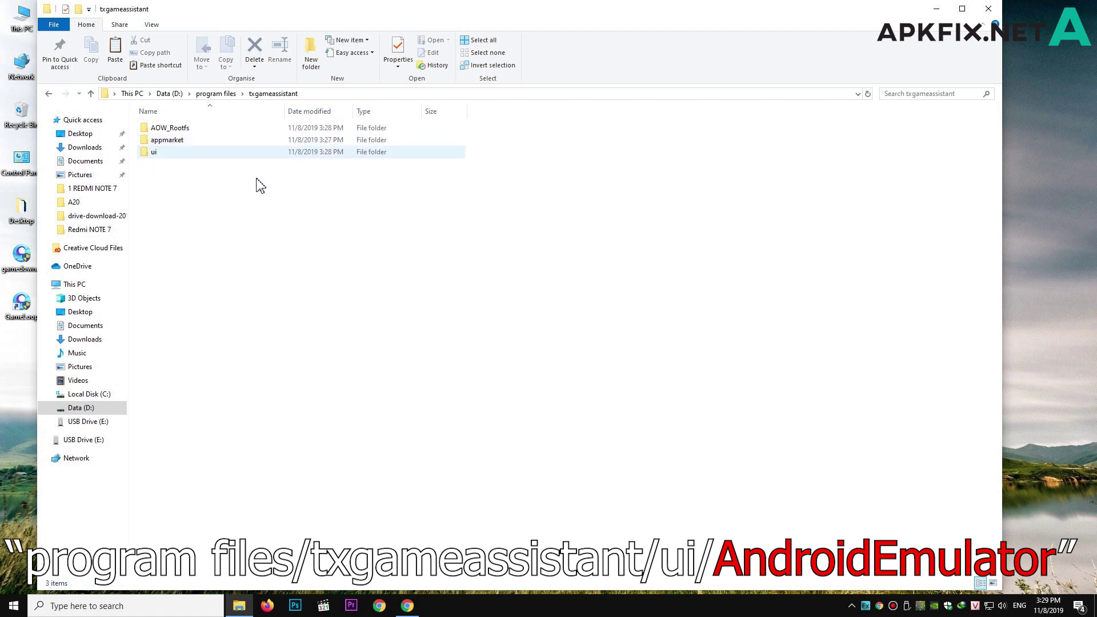
pyautogui.doubleClick(154, 152)
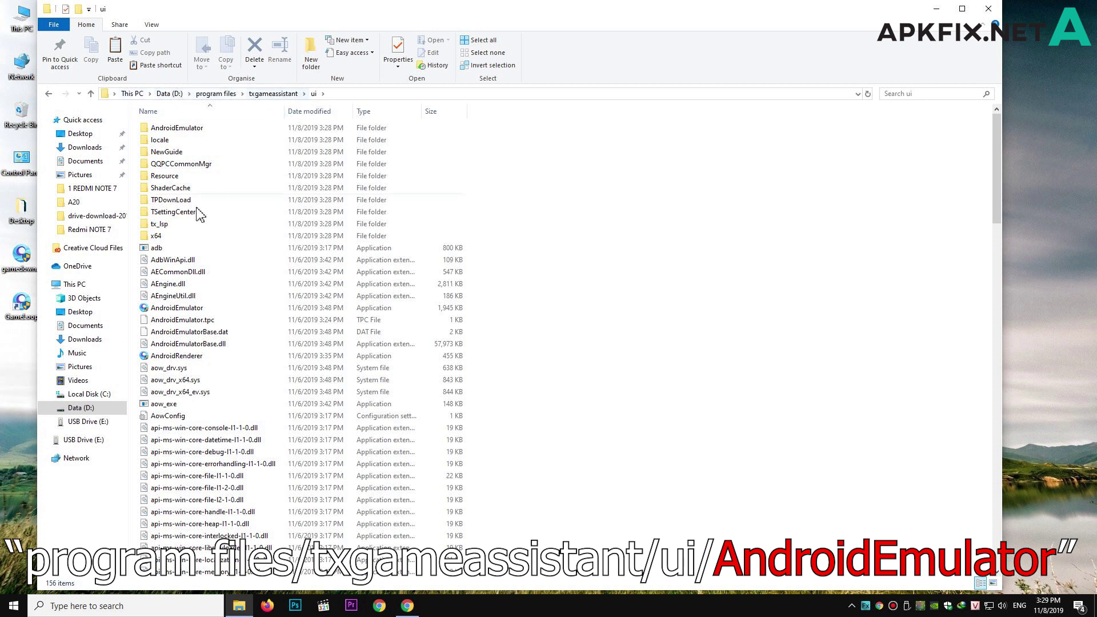
pyautogui.click(177, 308)
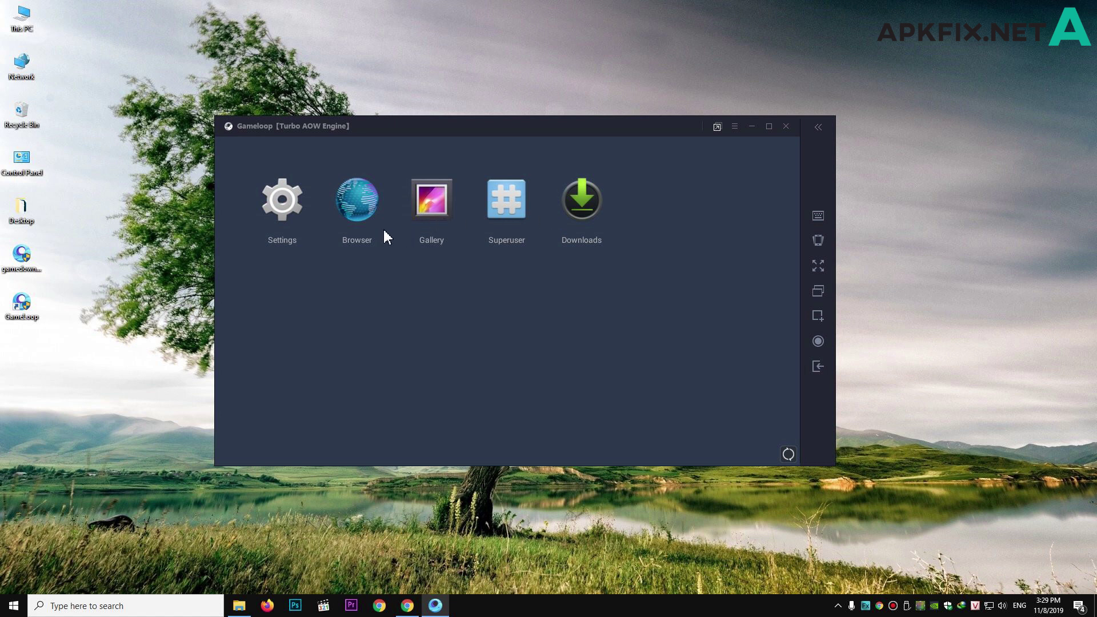
# Search for "apkfix" in the emulator's browser and open the apkfix.net website.
pyautogui.click(359, 211)
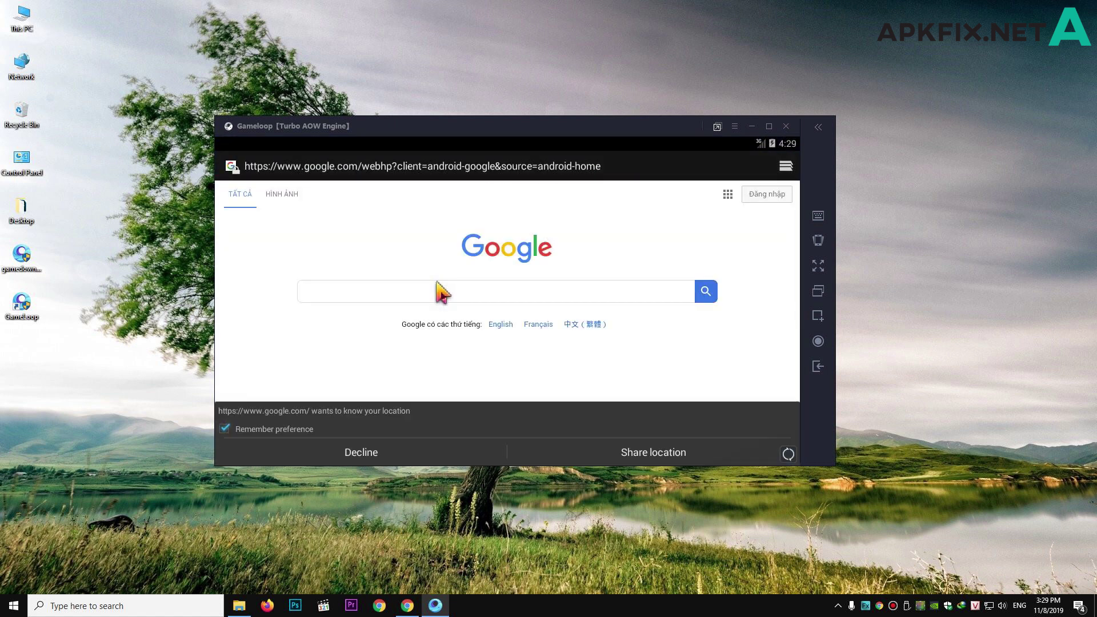
pyautogui.click(400, 174)
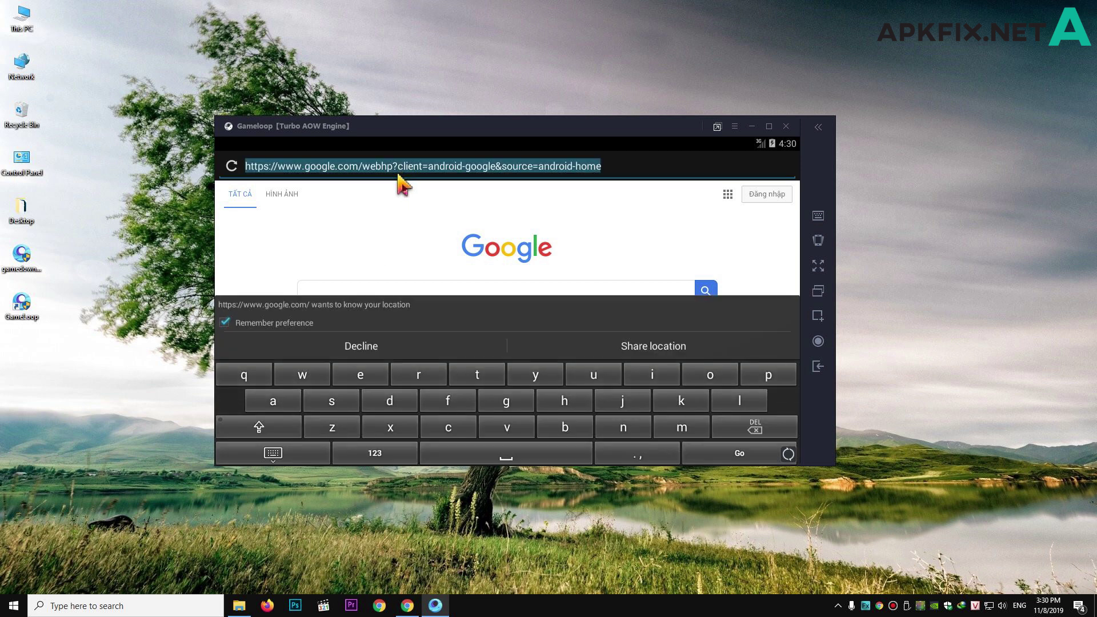
pyautogui.write('a')
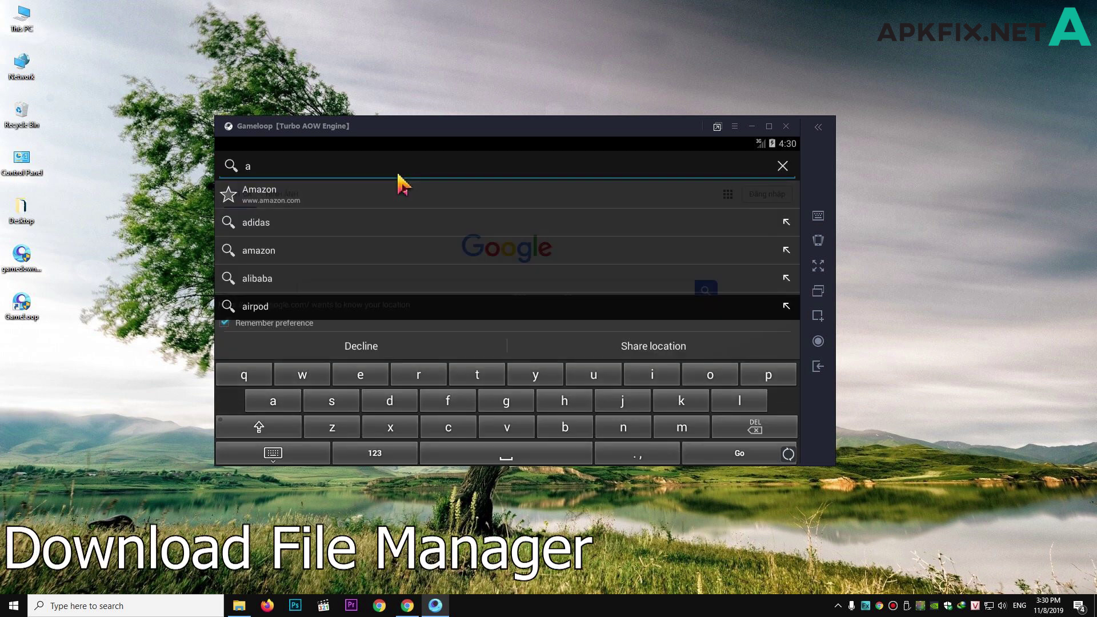
pyautogui.write('pkfix')
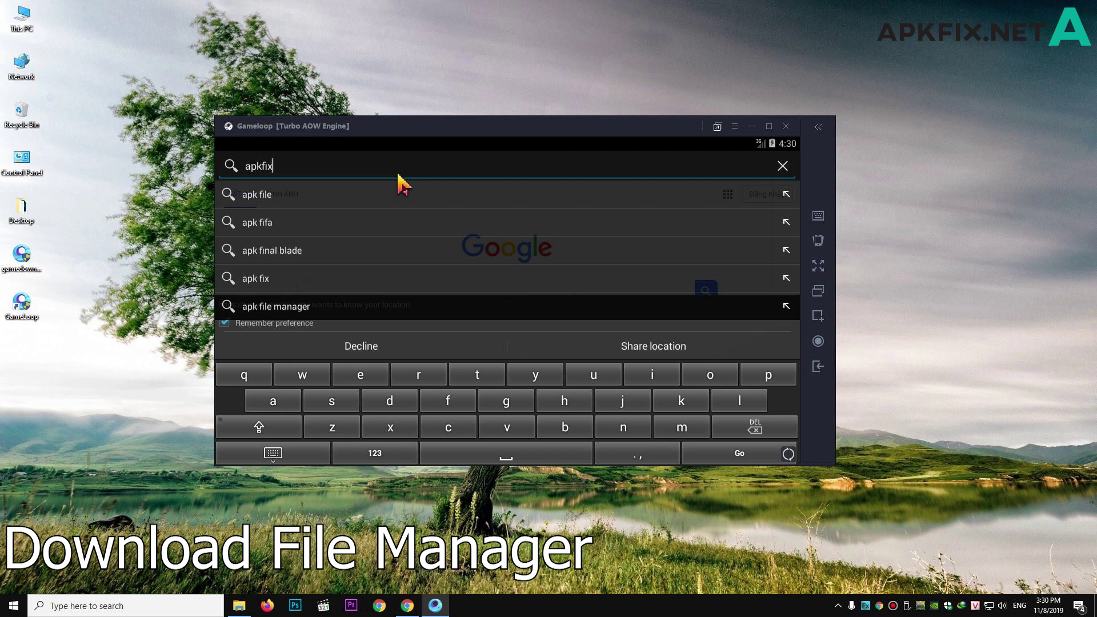
pyautogui.press('Return')
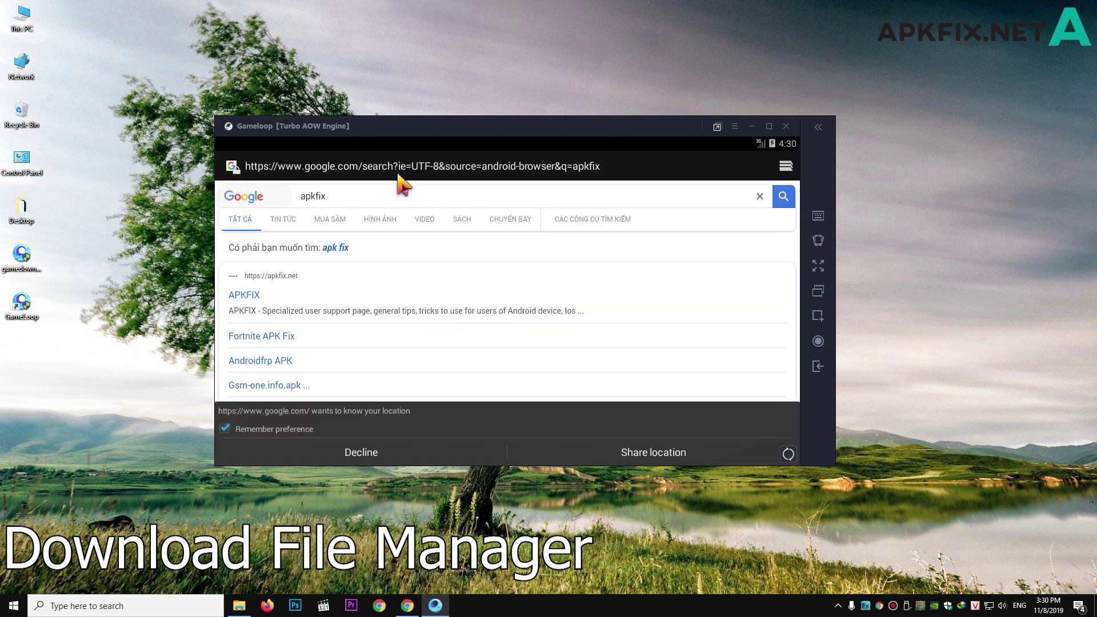
pyautogui.click(252, 295)
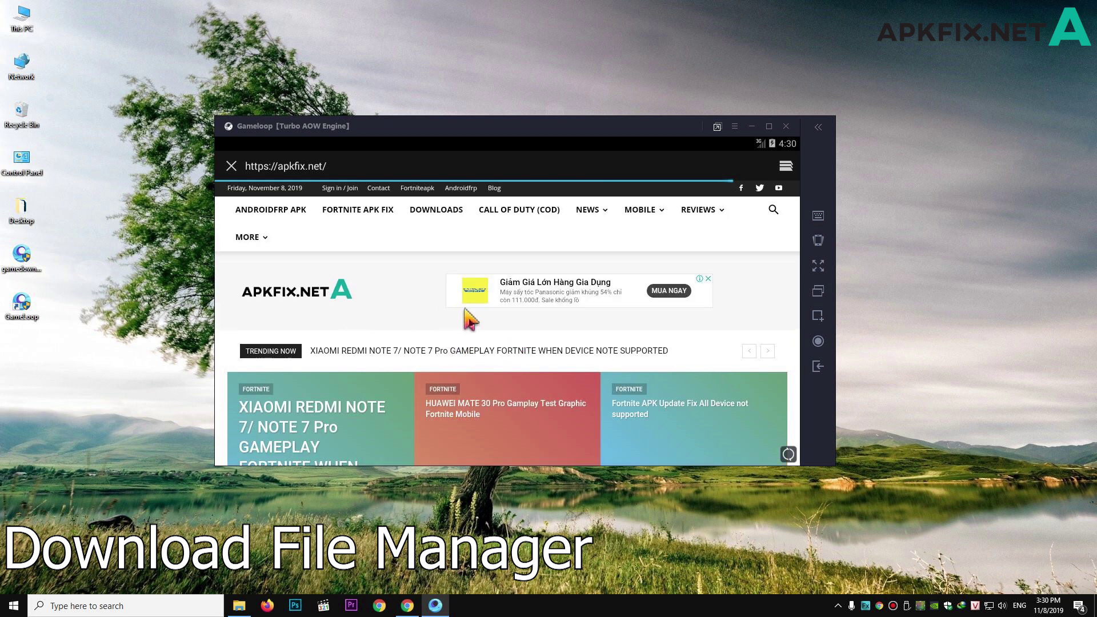
# Download the ES File Explorer APK from the site's Downloads page.
pyautogui.click(446, 213)
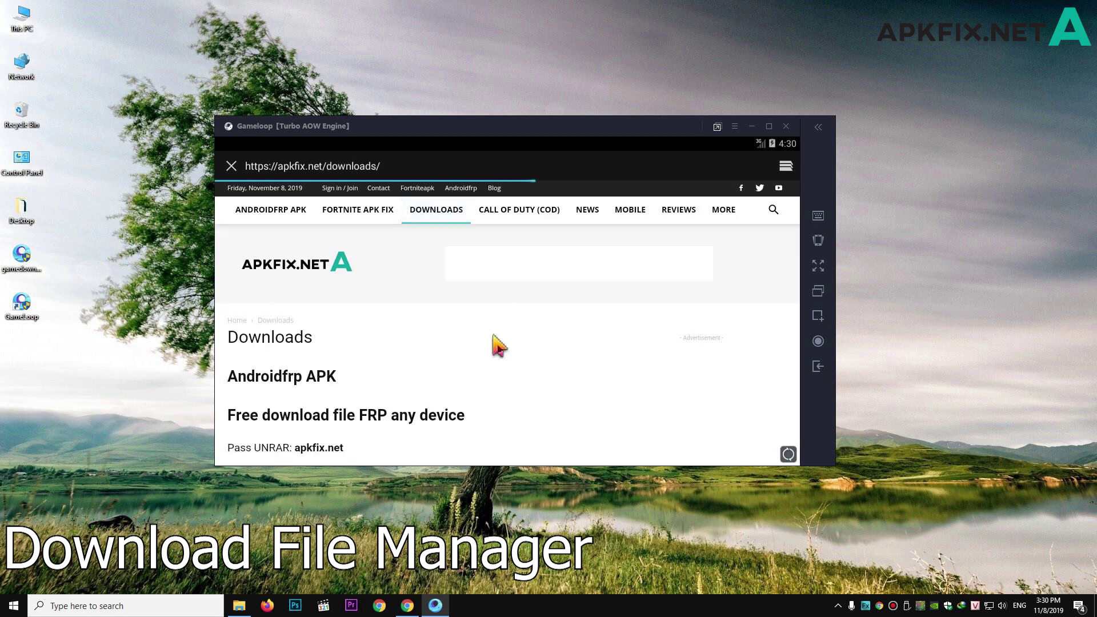
pyautogui.scroll(-5, 497, 374)
pyautogui.scroll(-5, 505, 395)
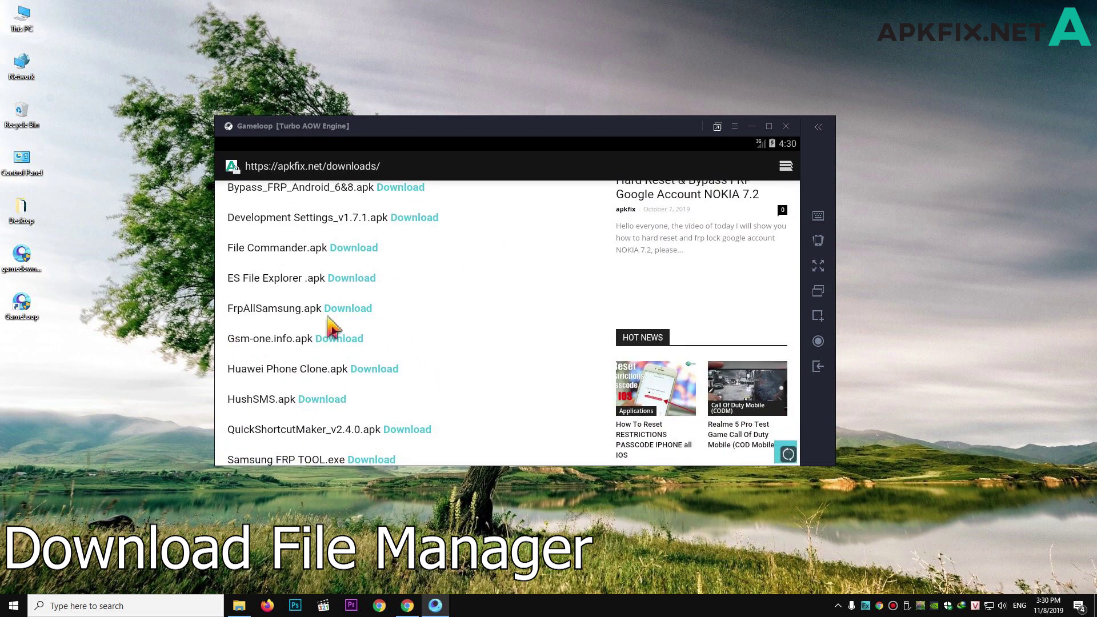
pyautogui.click(343, 280)
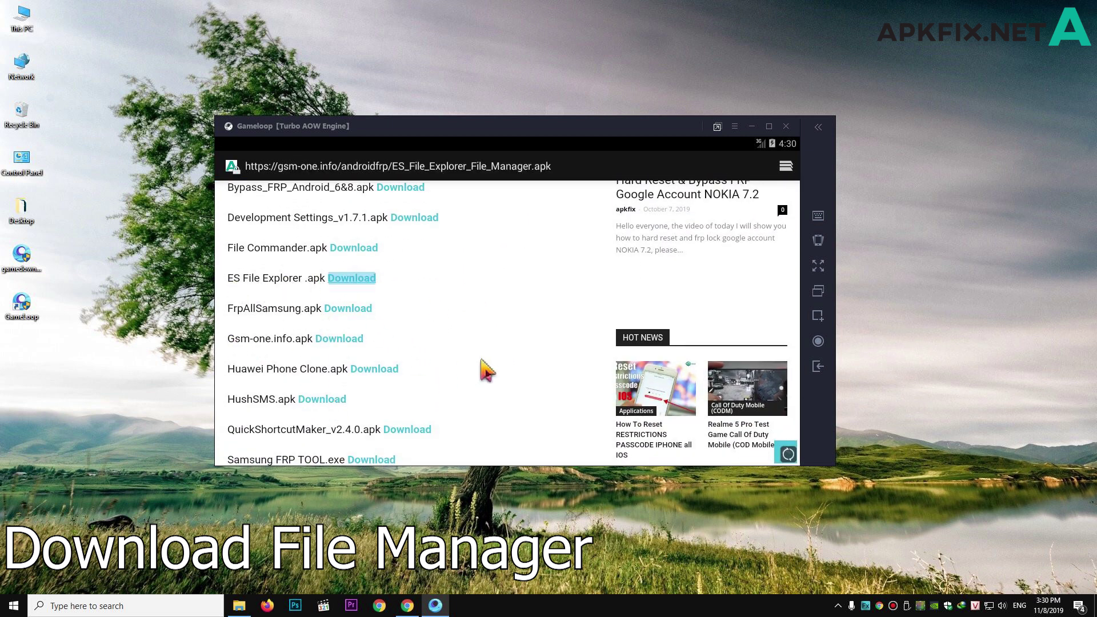
# Install the downloaded ES_File_Explorer_File_Manager.apk from the notifications and return to the emulator's home screen.
pyautogui.moveTo(274, 147); pyautogui.dragTo(248, 321)
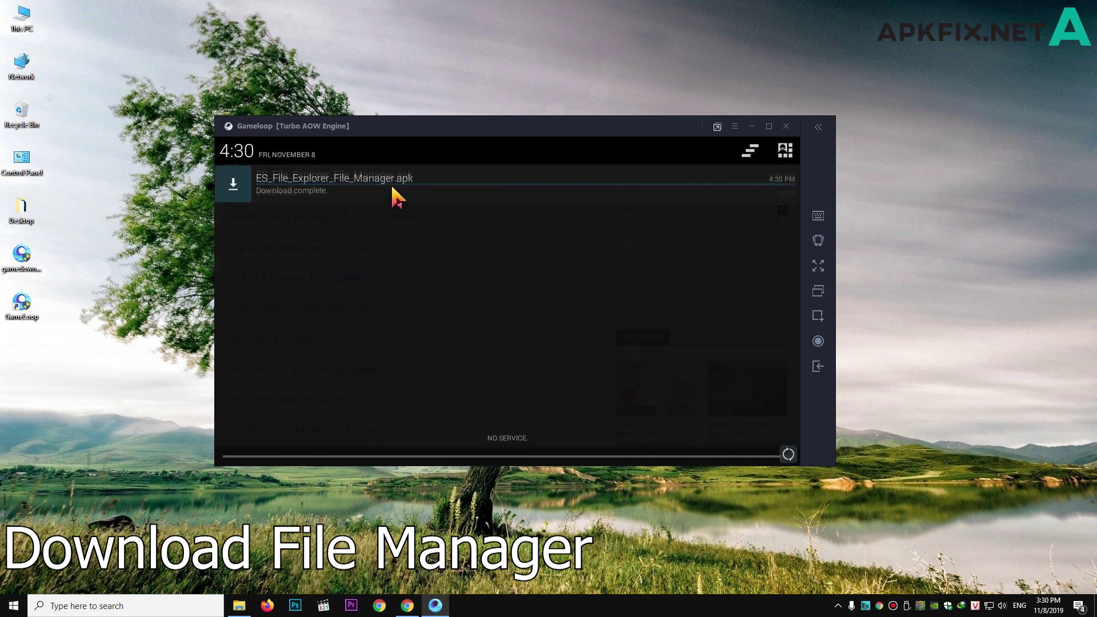
pyautogui.click(375, 183)
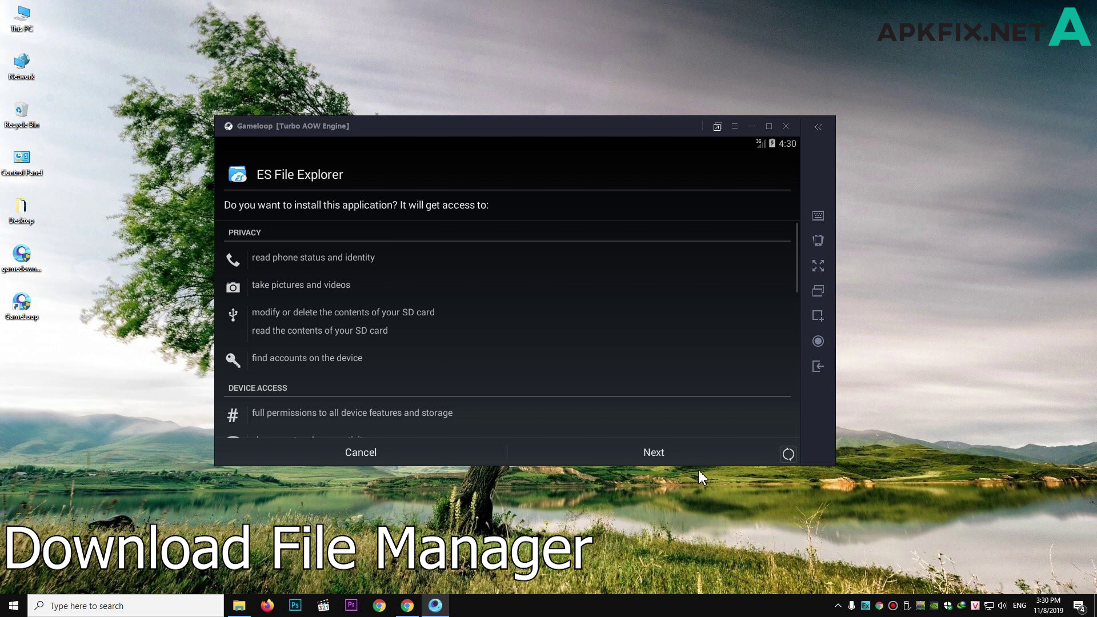
pyautogui.click(680, 456)
pyautogui.click(679, 456)
pyautogui.click(680, 456)
pyautogui.click(680, 456)
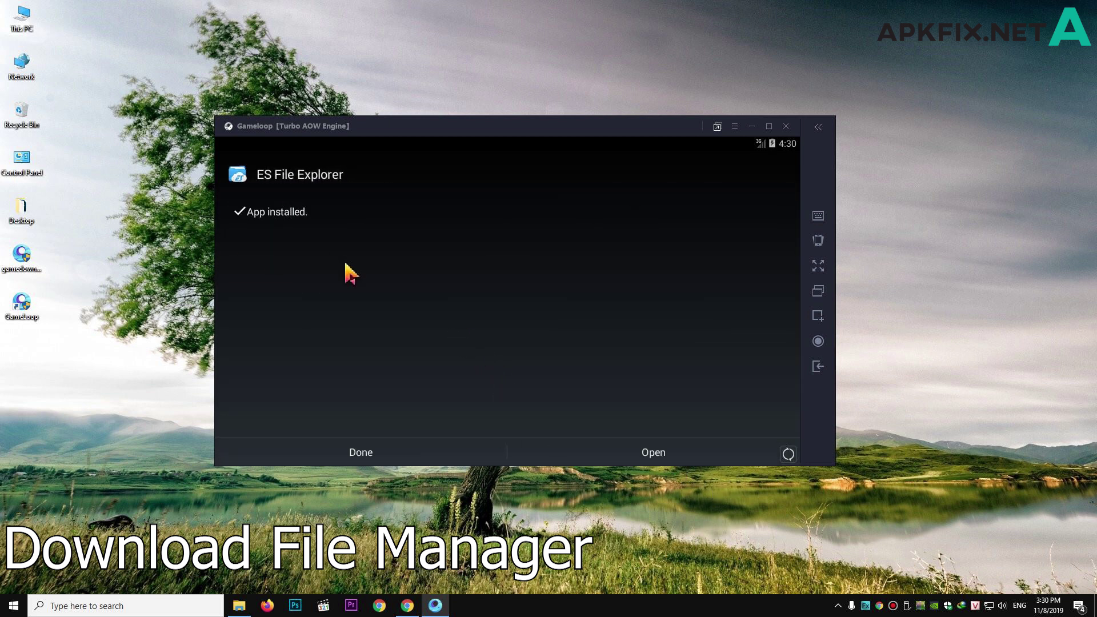
pyautogui.click(365, 452)
pyautogui.click(818, 366)
pyautogui.click(818, 365)
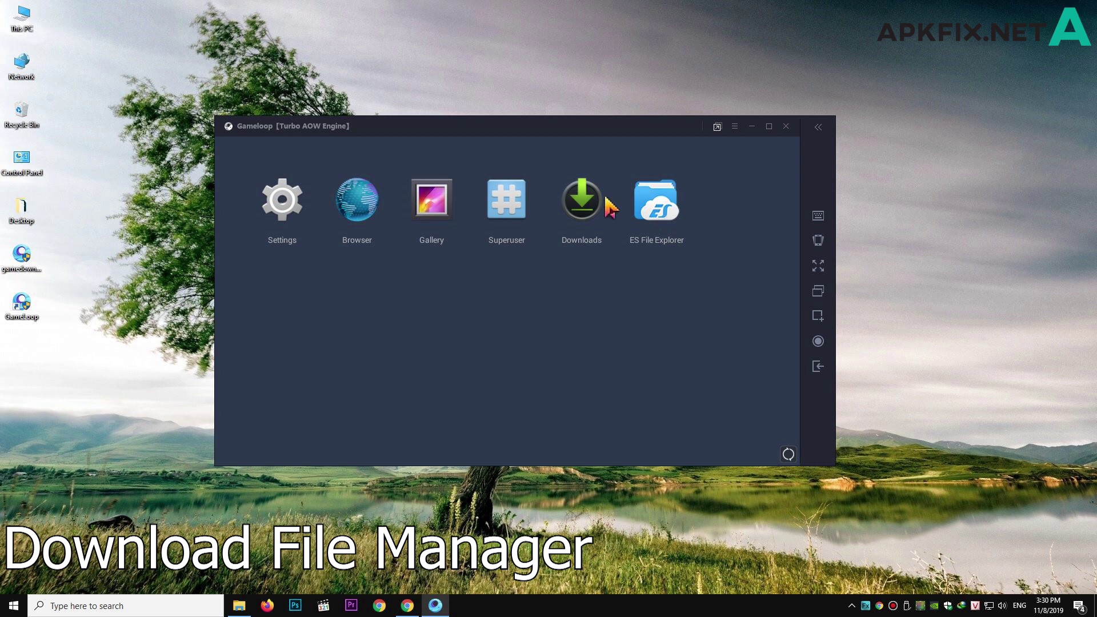
# Launch ES File Explorer in an enlarged emulator window and get past its welcome screen to its home page.
pyautogui.click(655, 212)
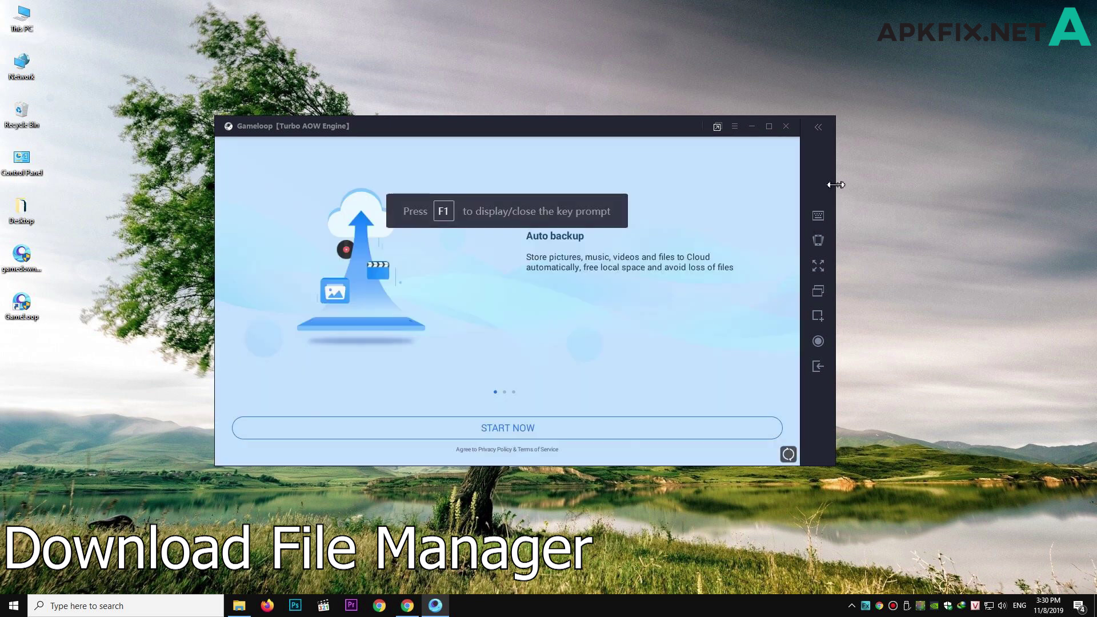
pyautogui.moveTo(834, 183); pyautogui.dragTo(956, 183)
pyautogui.moveTo(674, 115); pyautogui.dragTo(675, 75)
pyautogui.click(617, 486)
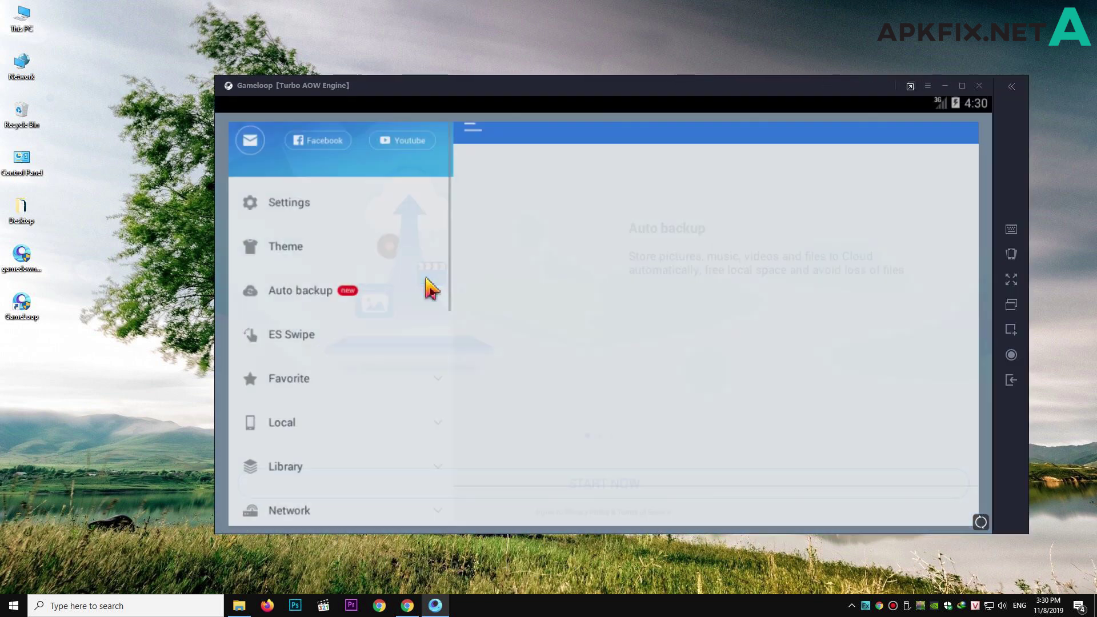
pyautogui.moveTo(391, 196); pyautogui.dragTo(217, 229)
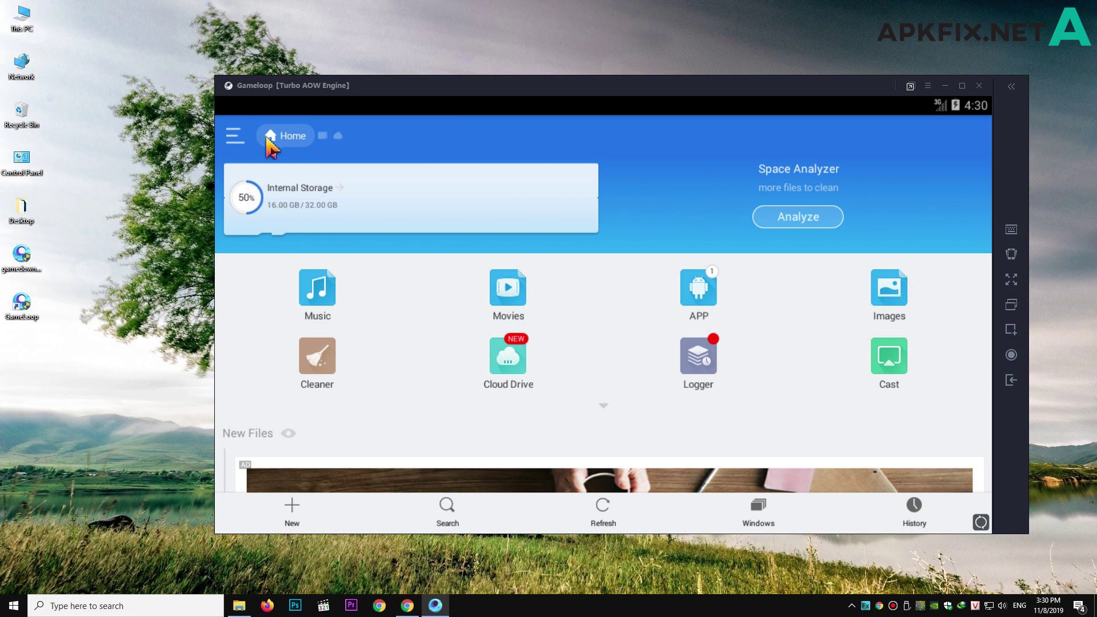
# Enable the Root Explorer option in ES File Explorer.
pyautogui.click(238, 138)
pyautogui.scroll(-3, 331, 355)
pyautogui.scroll(-2, 331, 353)
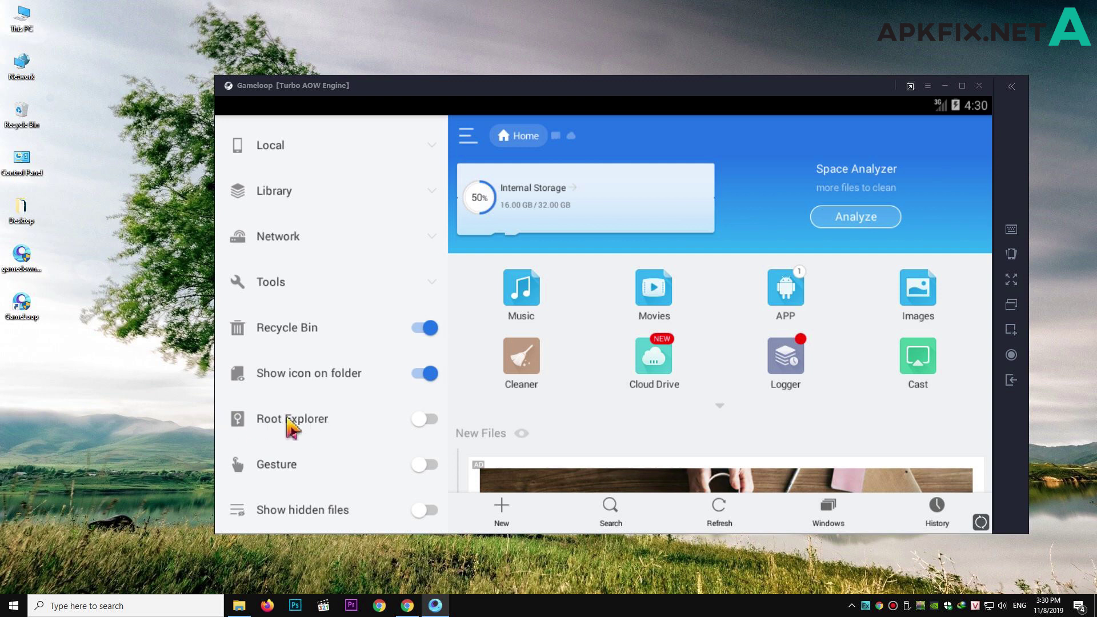
pyautogui.click(426, 420)
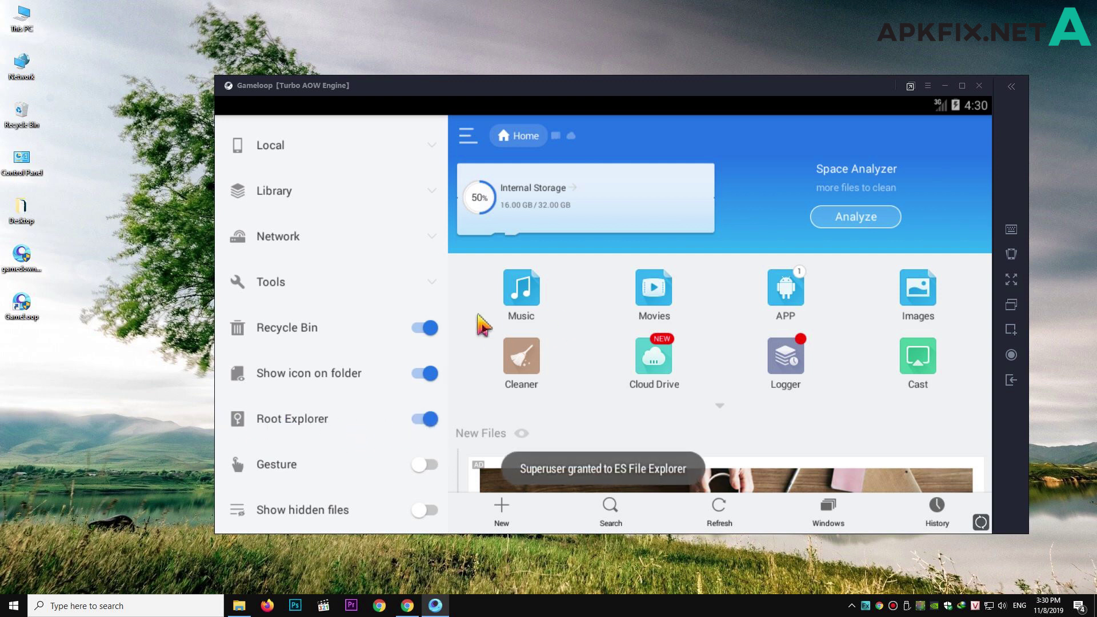
# Open the internal storage in ES File Explorer, go up to the root directory and open the /data/share1 folder.
pyautogui.click(559, 216)
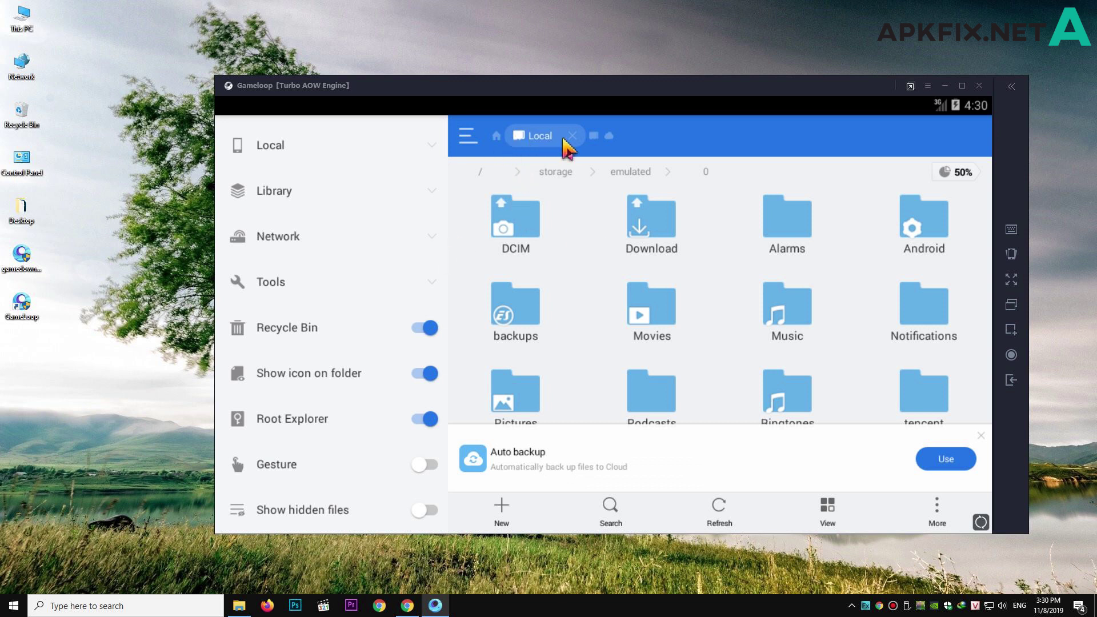
pyautogui.click(571, 136)
pyautogui.click(547, 201)
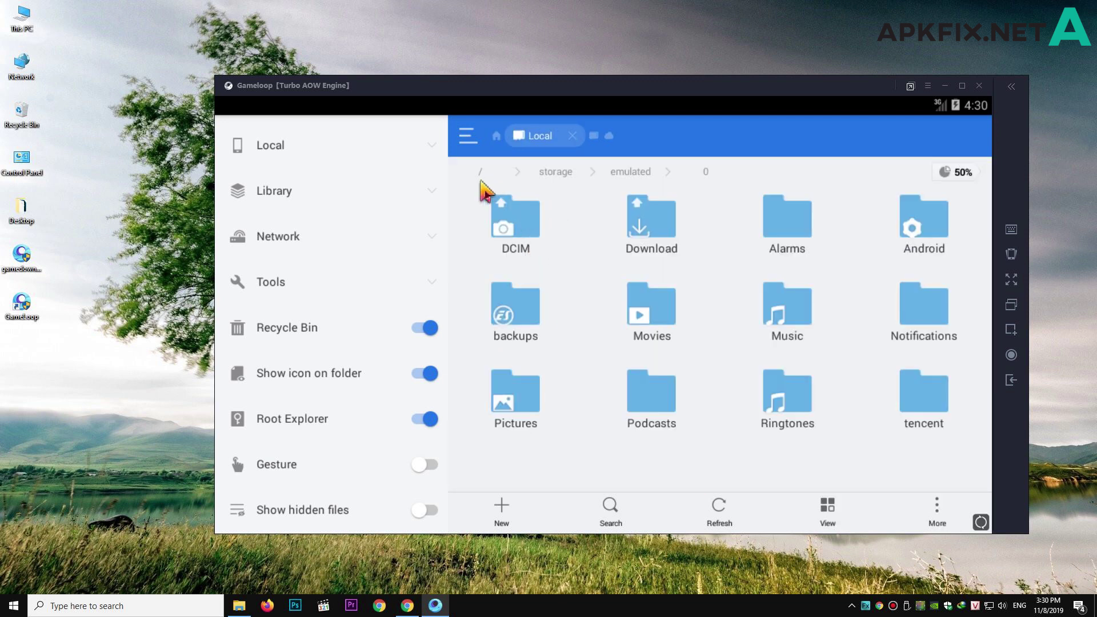
pyautogui.click(486, 174)
pyautogui.scroll(-2, 602, 289)
pyautogui.moveTo(659, 364); pyautogui.dragTo(682, 426)
pyautogui.scroll(3, 683, 429)
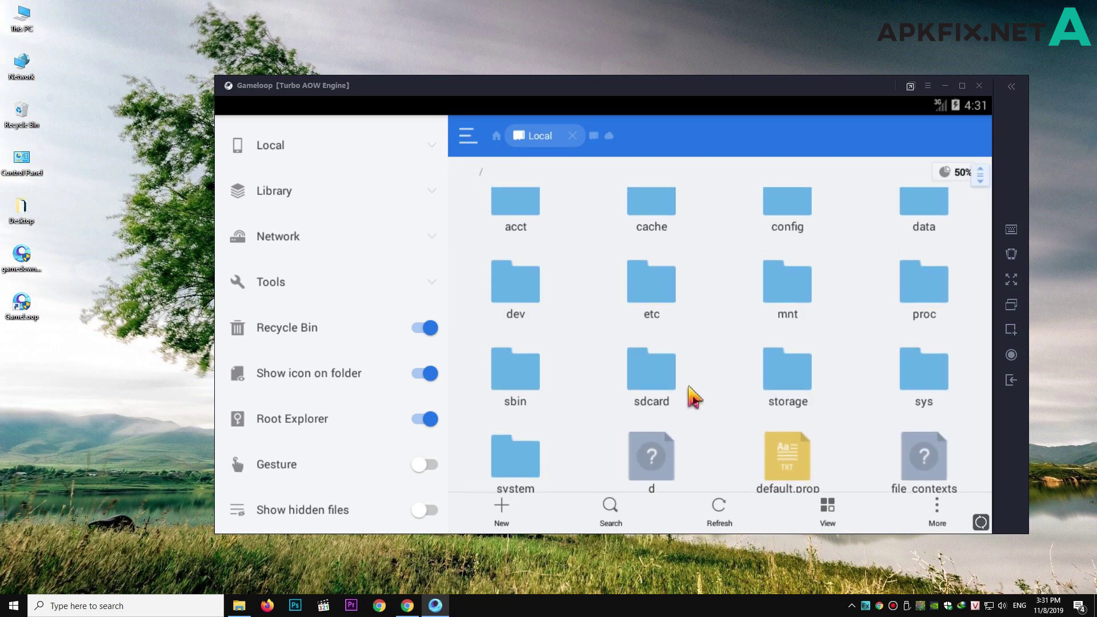
pyautogui.click(922, 226)
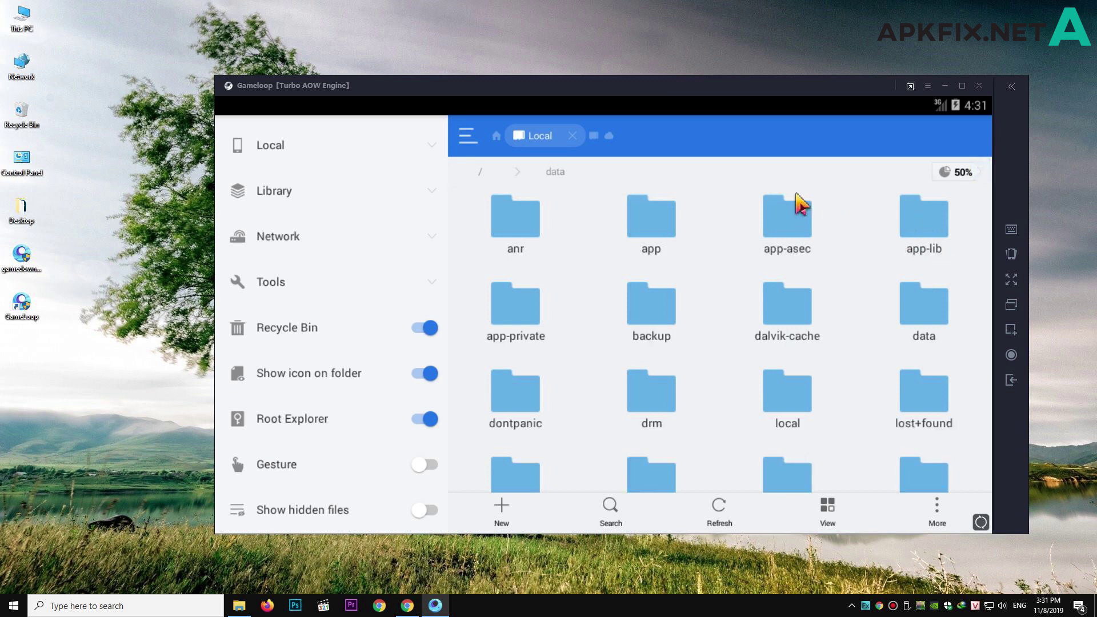
pyautogui.moveTo(727, 406); pyautogui.dragTo(730, 289)
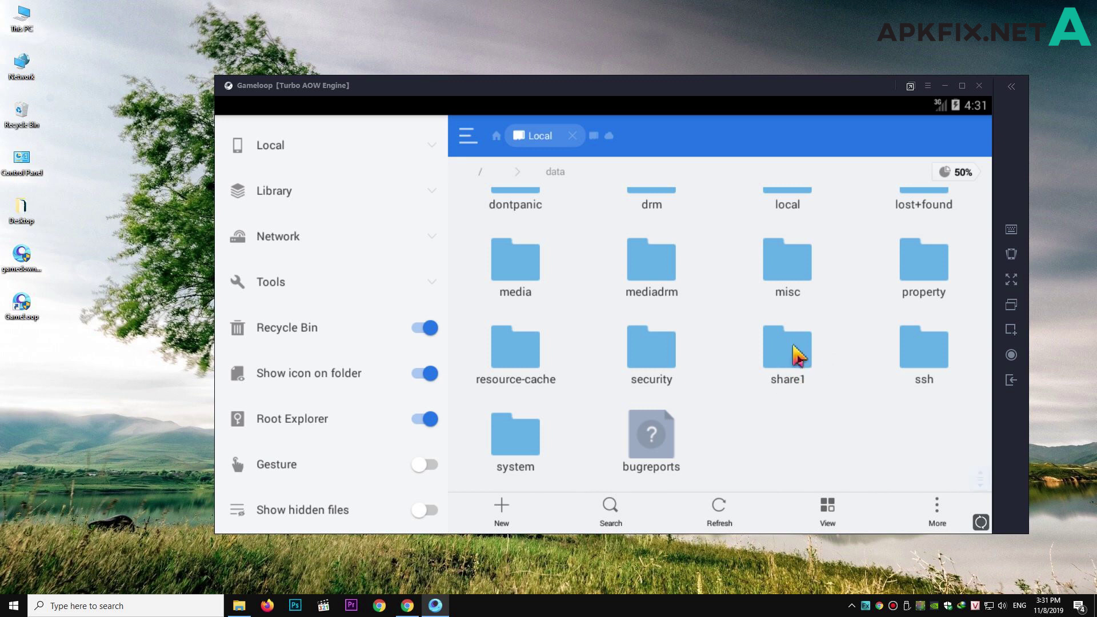
pyautogui.click(791, 366)
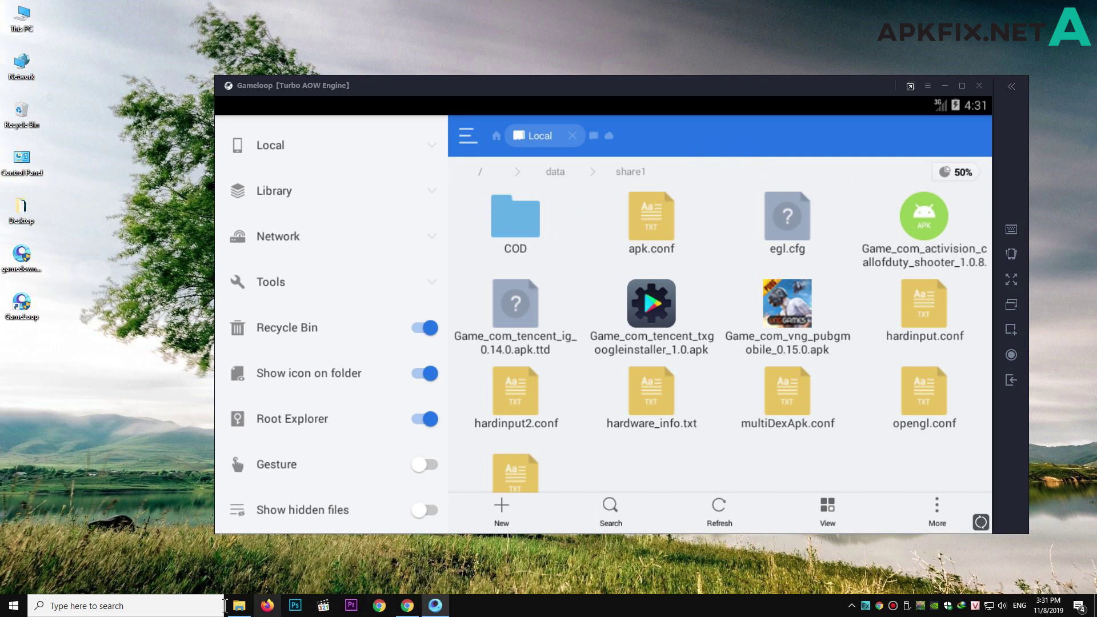
# Switch to Windows File Explorer and copy the com.activision.callofduty.shooter folder and APK from D:\COD\CODM(US).
pyautogui.click(239, 606)
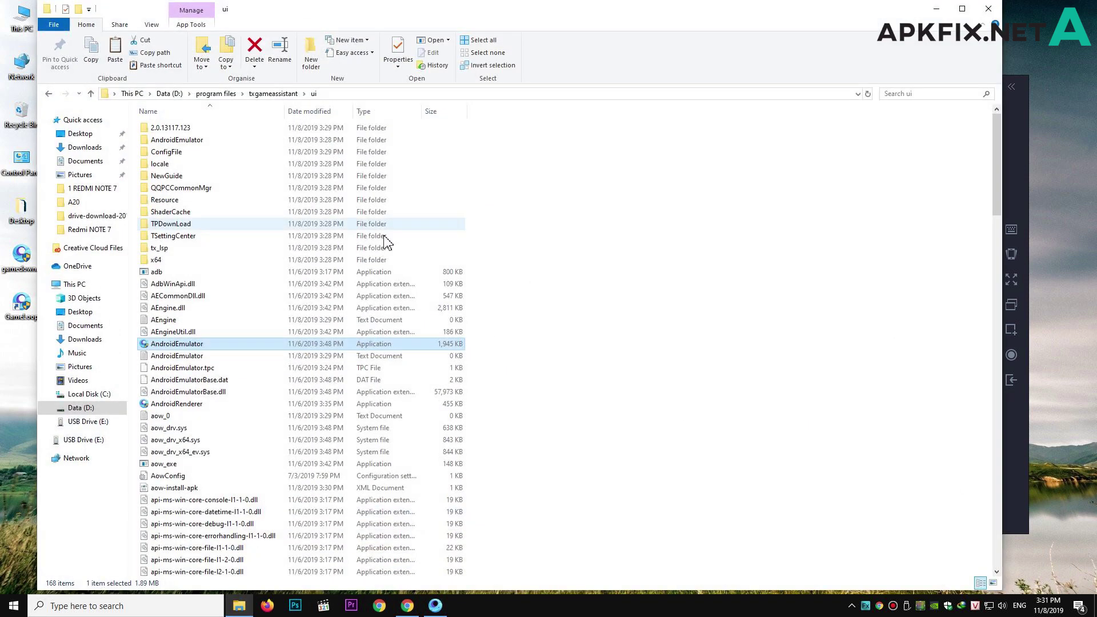
pyautogui.click(80, 407)
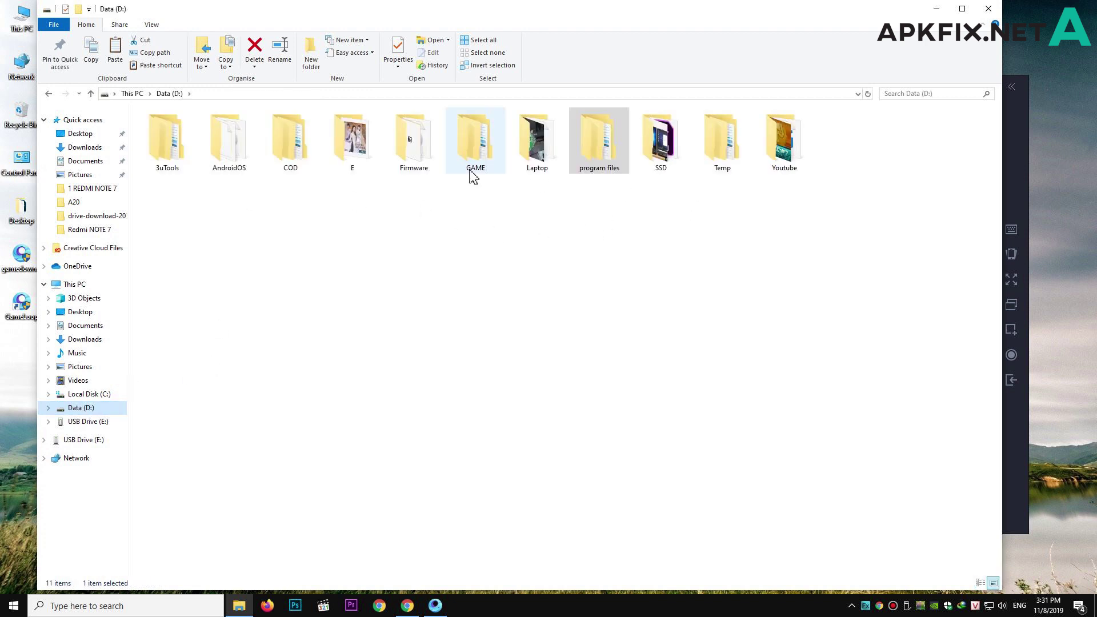
pyautogui.doubleClick(294, 146)
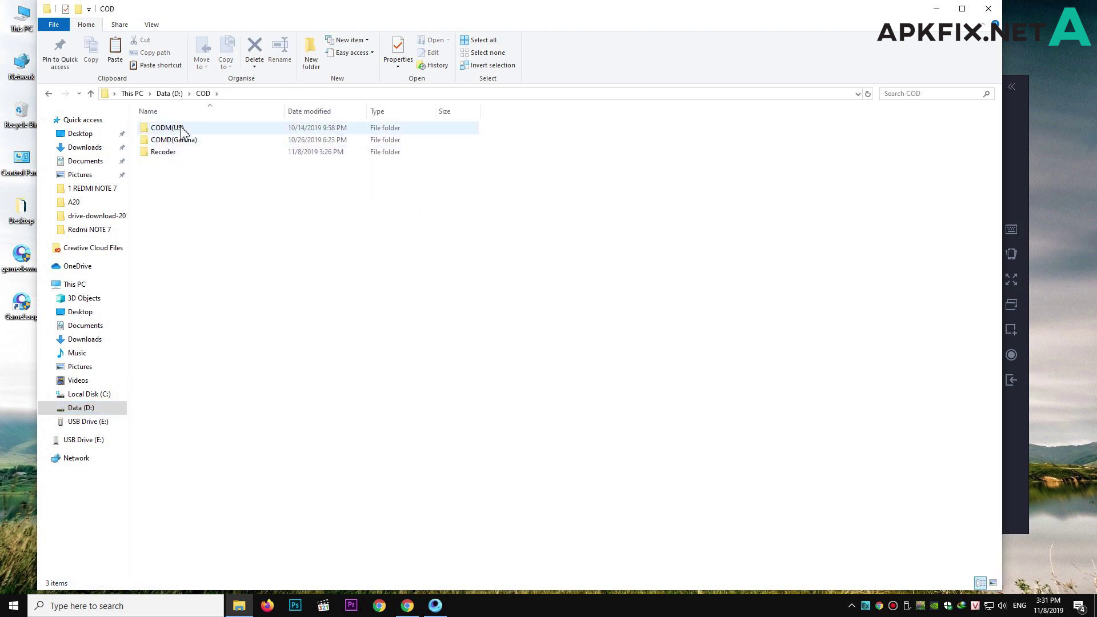
pyautogui.doubleClick(174, 128)
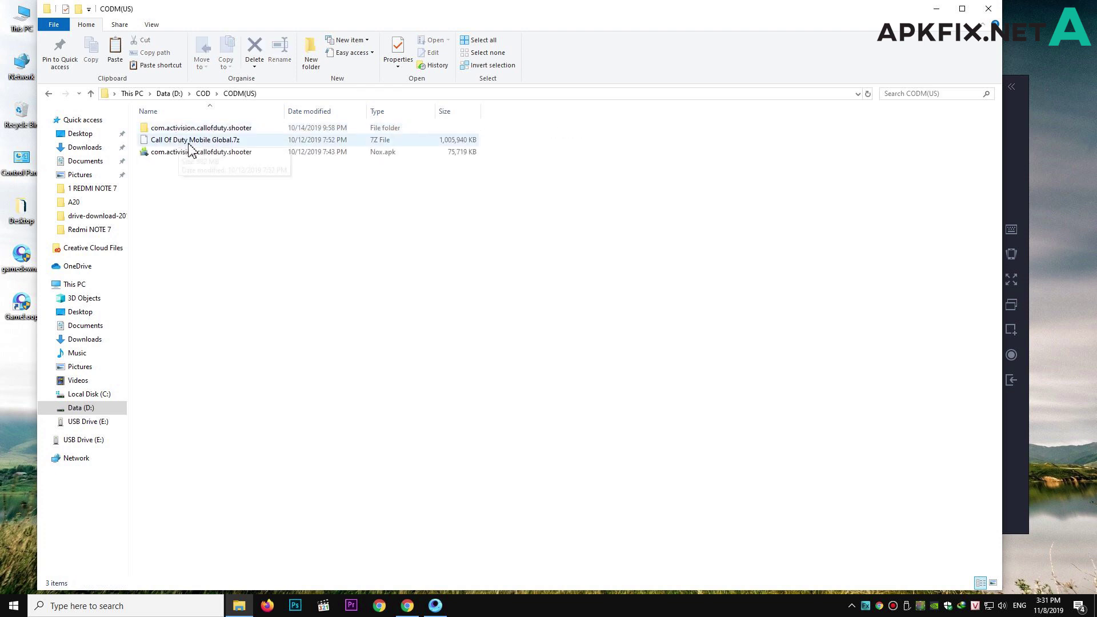
pyautogui.click(194, 152)
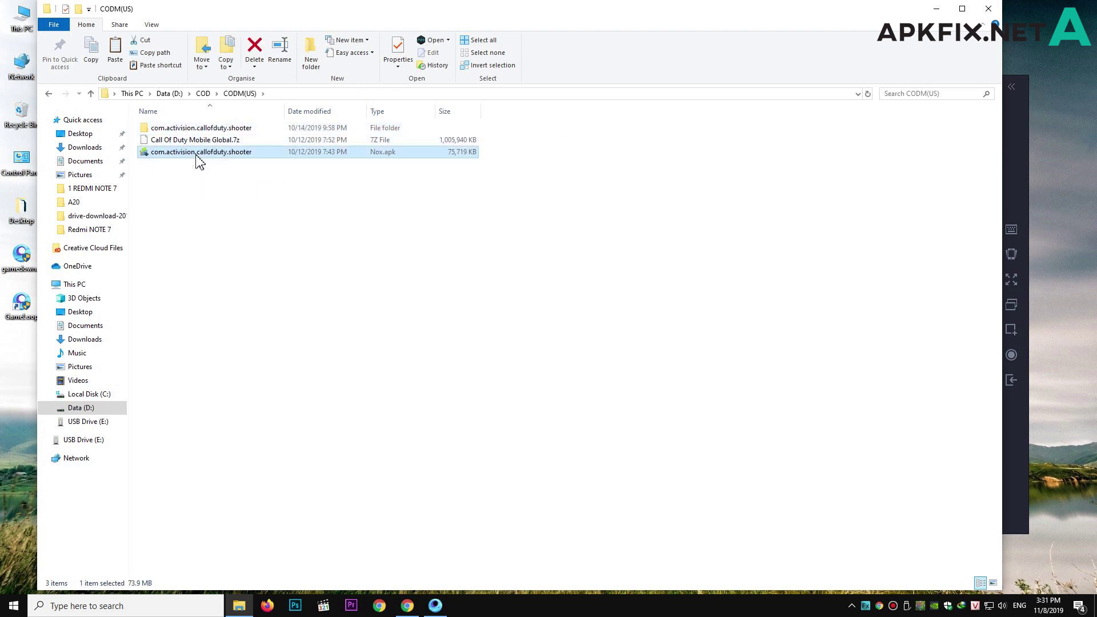
pyautogui.keyDown('ctrl'); pyautogui.click(210, 128); pyautogui.keyUp('ctrl')
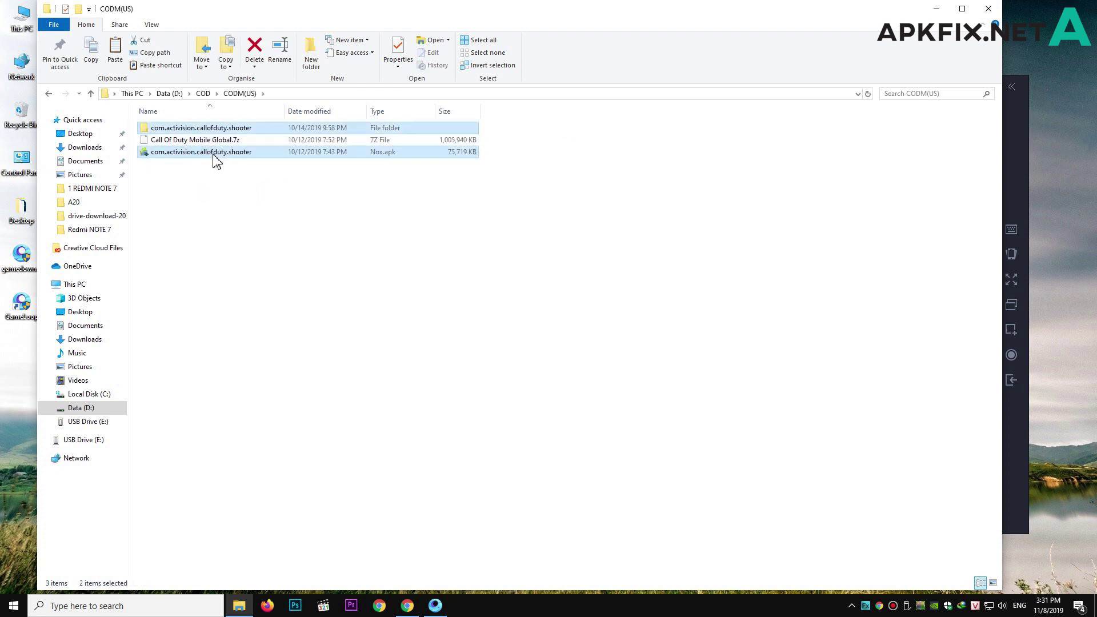
pyautogui.rightClick(213, 156)
pyautogui.click(260, 336)
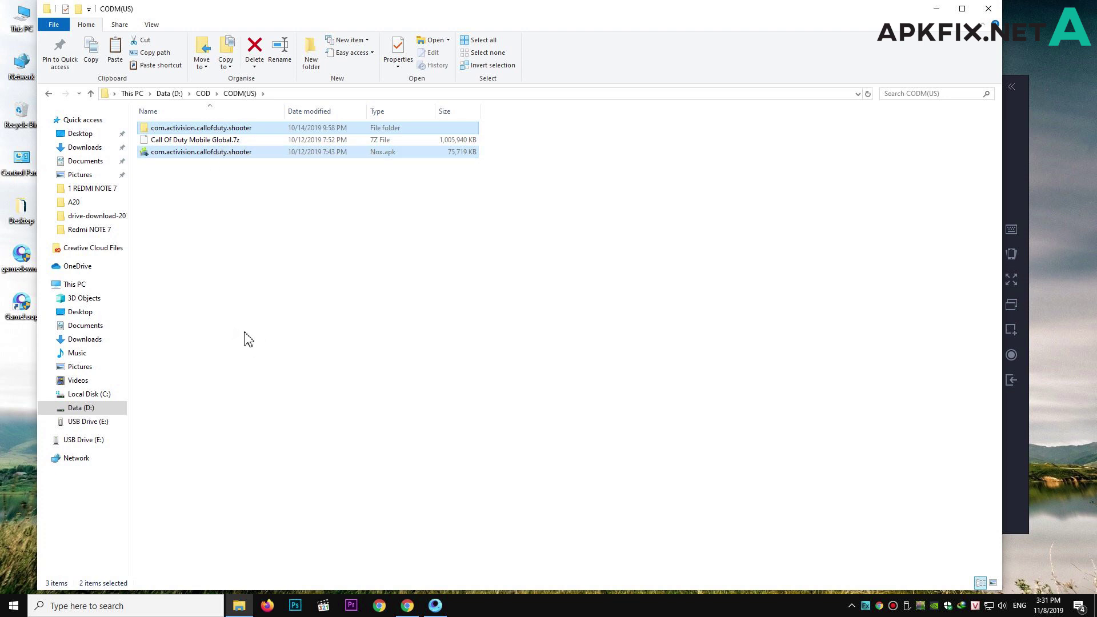
# Open the D:\Temp\TxGameDownload\MobileGamePCShared folder.
pyautogui.click(80, 407)
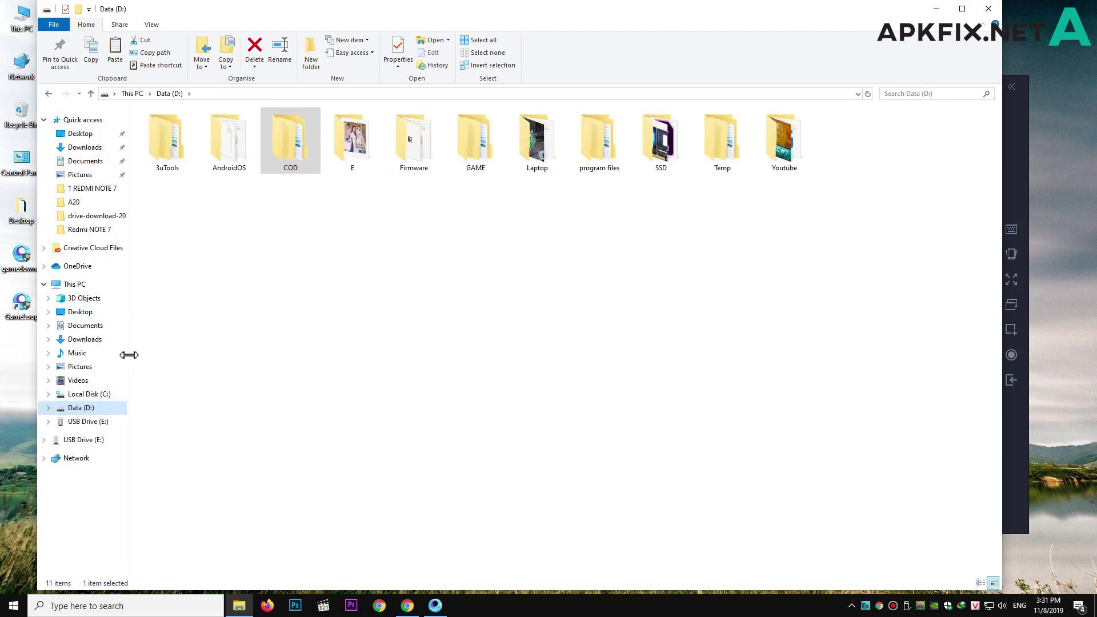
pyautogui.click(618, 316)
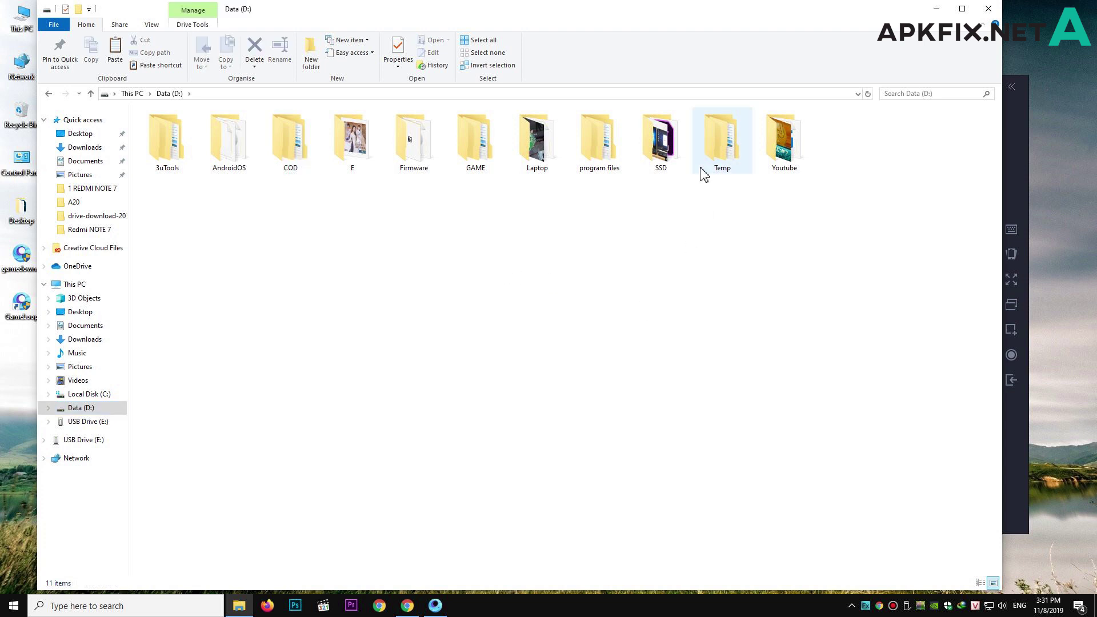
pyautogui.doubleClick(733, 162)
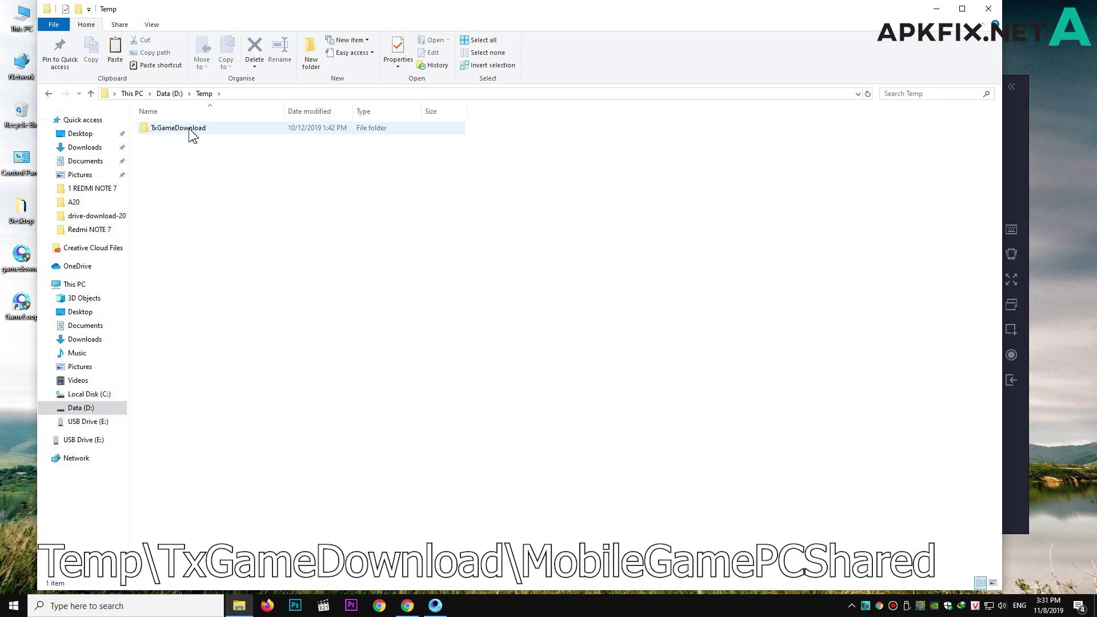
pyautogui.doubleClick(192, 129)
pyautogui.doubleClick(194, 152)
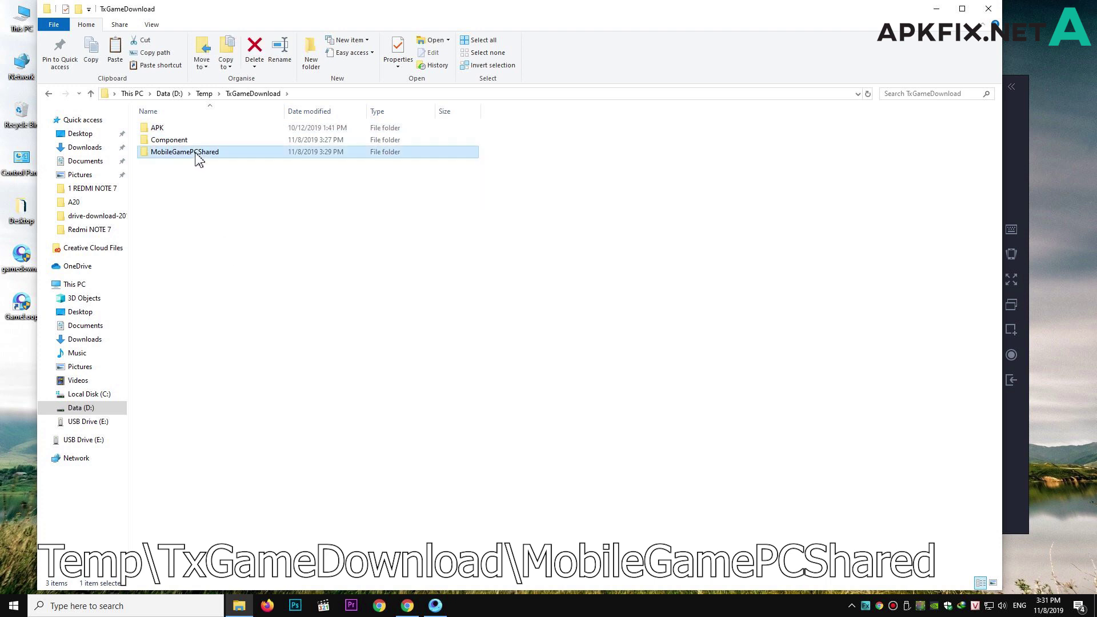
# Permanently delete all files and folders inside MobileGamePCShared.
pyautogui.click(170, 132)
pyautogui.moveTo(293, 395); pyautogui.dragTo(150, 126)
pyautogui.hotkey('shift', 'Delete')
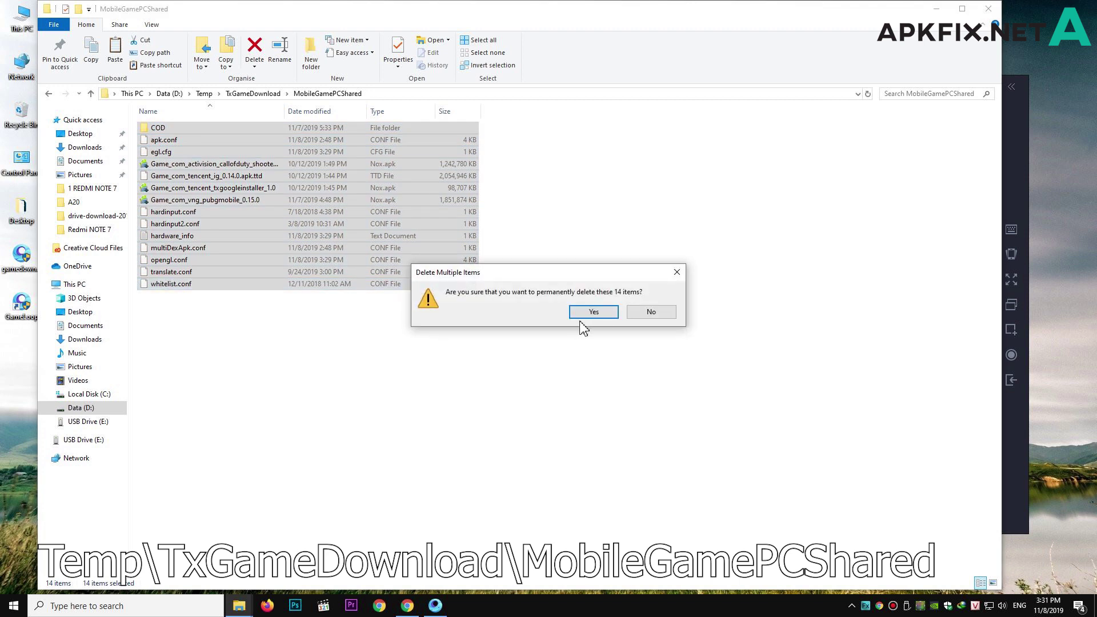
pyautogui.click(576, 314)
pyautogui.click(517, 251)
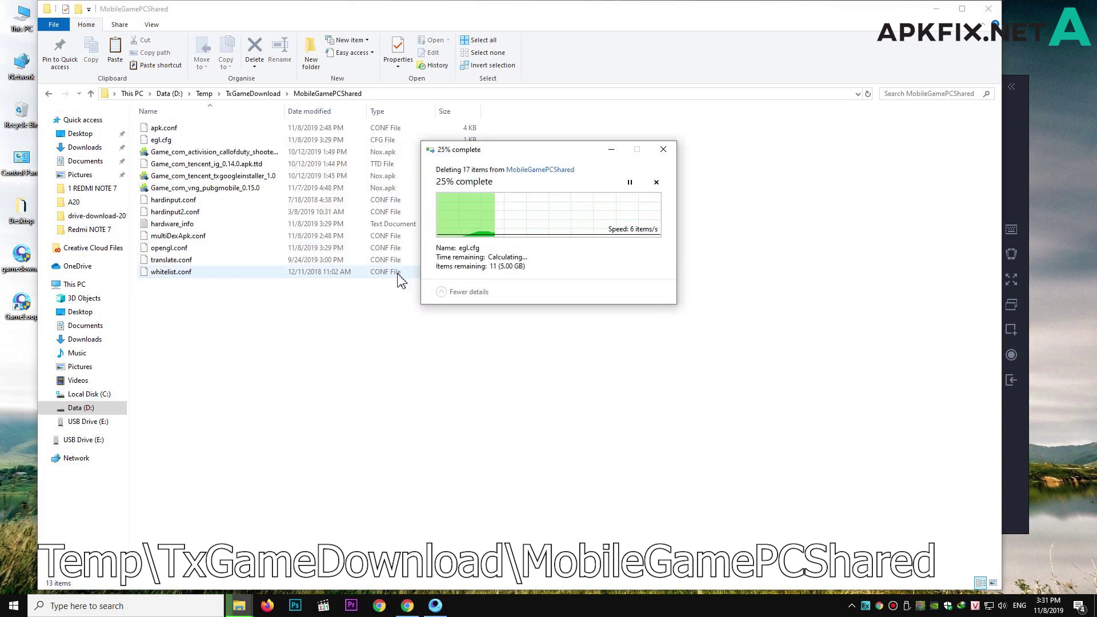
pyautogui.click(462, 230)
pyautogui.click(517, 250)
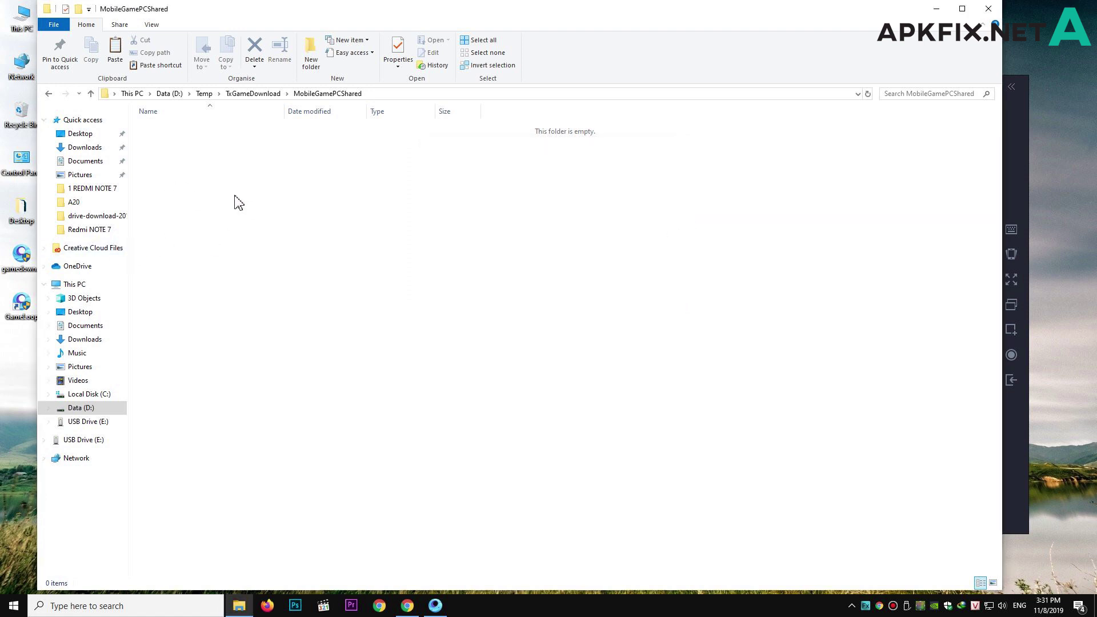
# Create a new folder named COD Mobile inside D:\Temp\TxGameDownload\MobileGamePCShared.
pyautogui.click(176, 94)
pyautogui.doubleClick(721, 160)
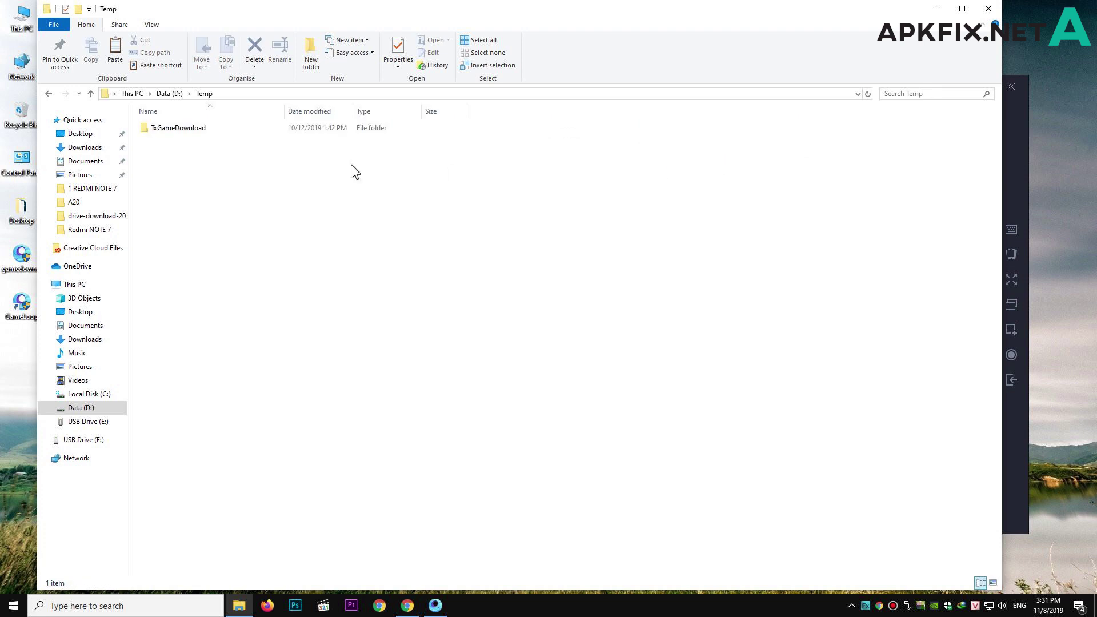
pyautogui.doubleClick(194, 130)
pyautogui.doubleClick(211, 154)
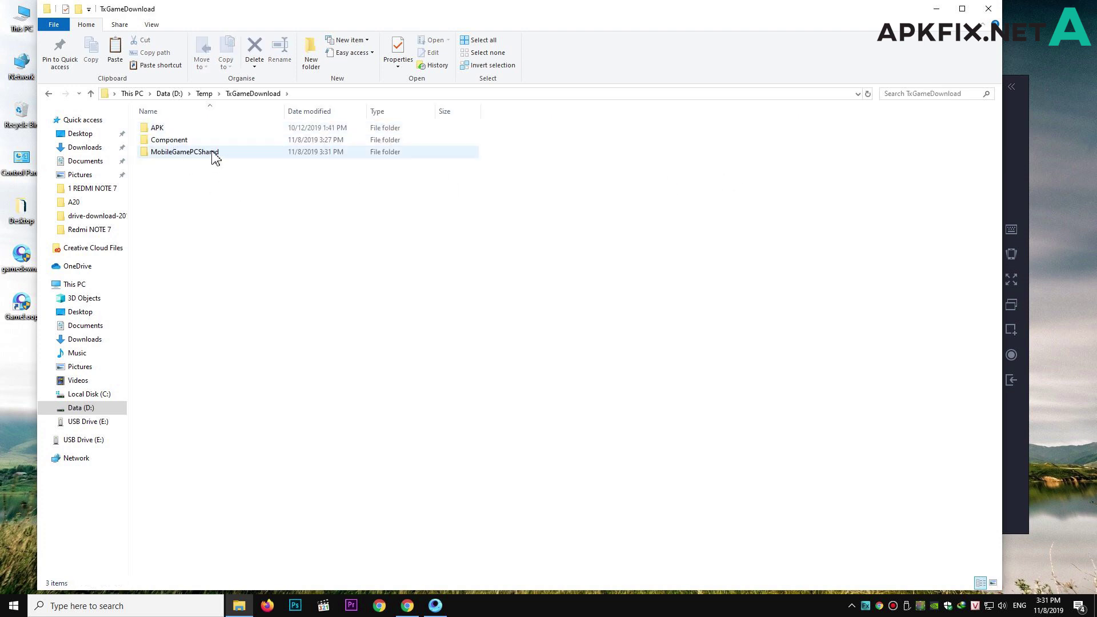
pyautogui.rightClick(185, 257)
pyautogui.moveTo(249, 394)
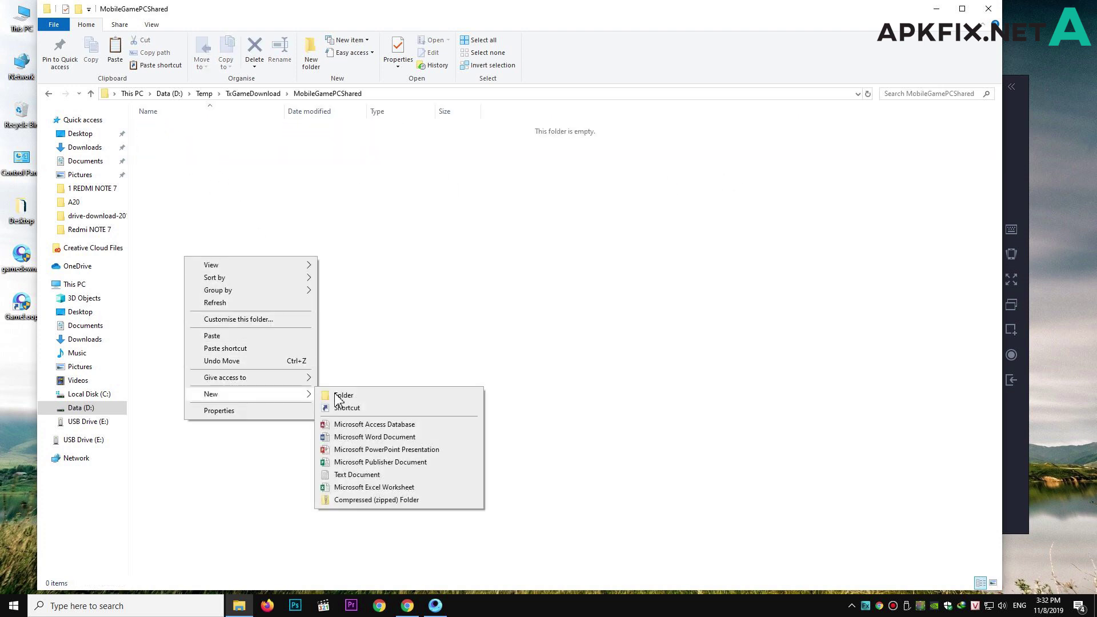
pyautogui.click(369, 394)
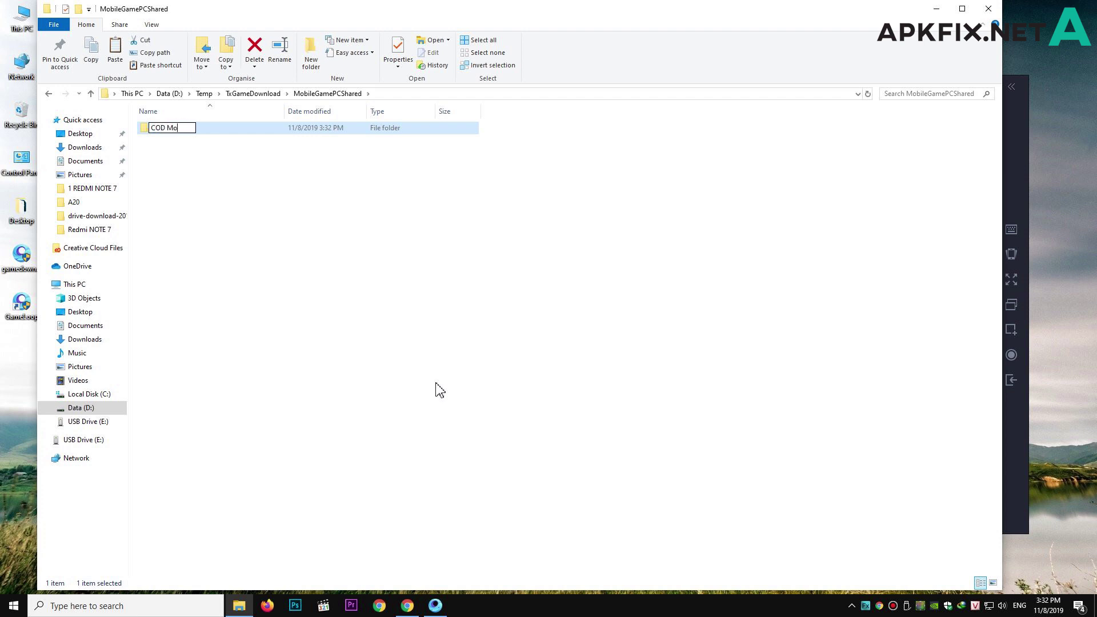
pyautogui.press('Return')
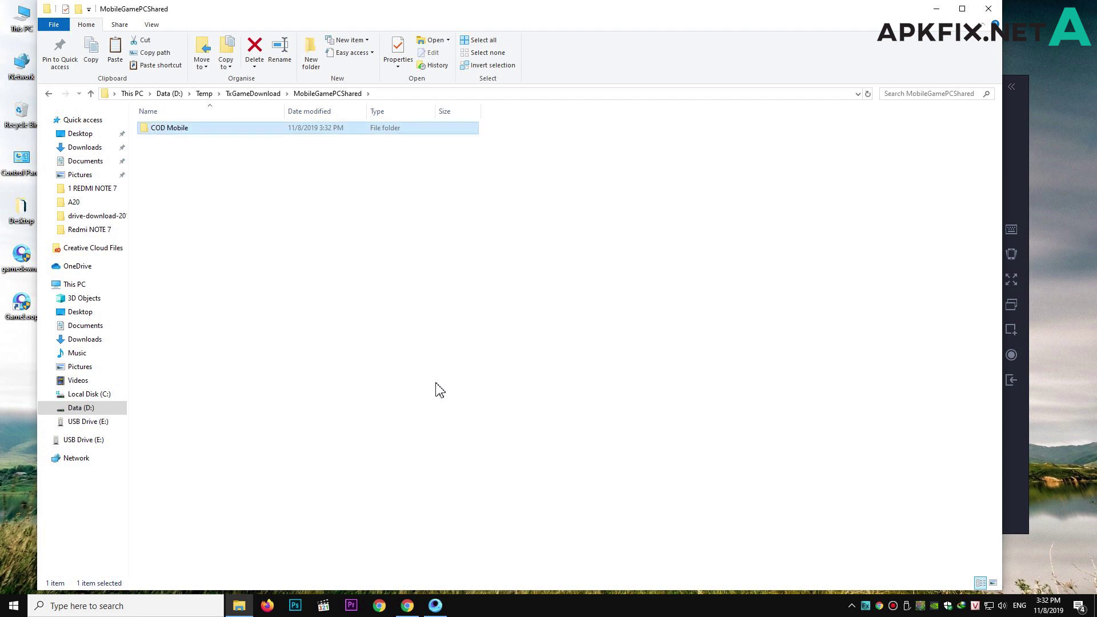
# Paste the copied com.activision.callofduty.shooter folder and APK into the COD Mobile folder.
pyautogui.doubleClick(182, 133)
pyautogui.rightClick(258, 235)
pyautogui.click(323, 306)
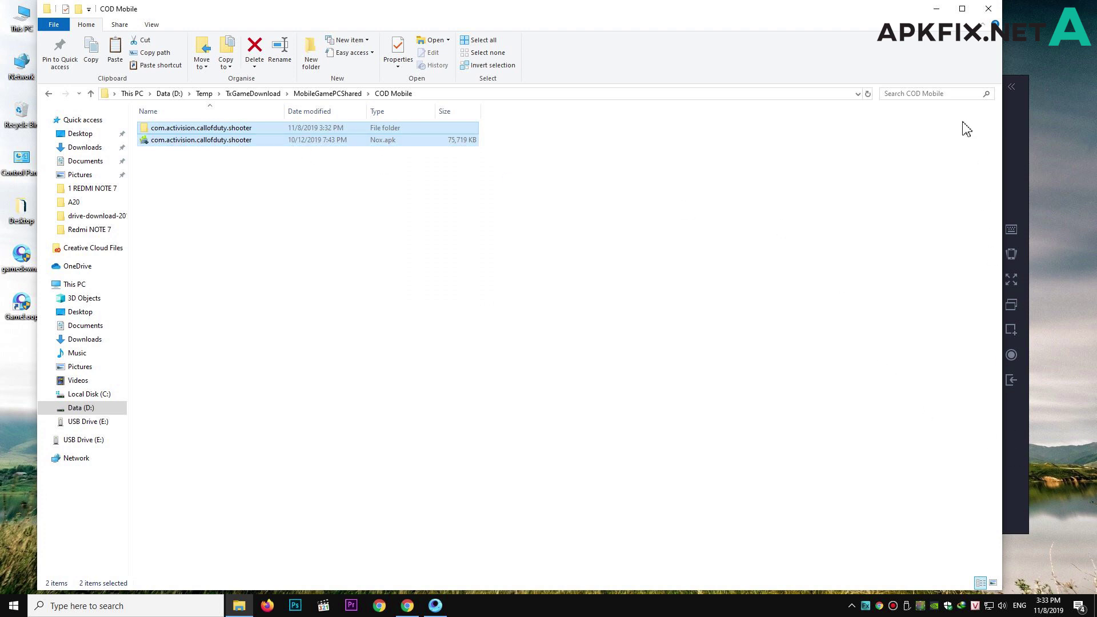
# Return to the emulator, reload the /data/share1 folder and open COD Mobile, refreshing its file list.
pyautogui.click(937, 8)
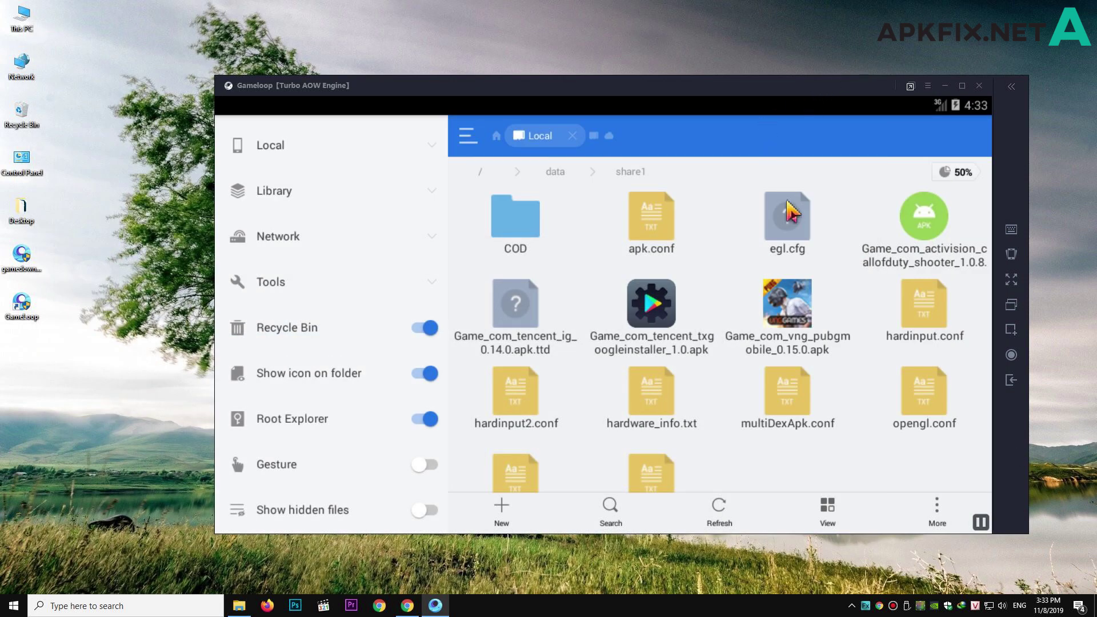
pyautogui.click(736, 502)
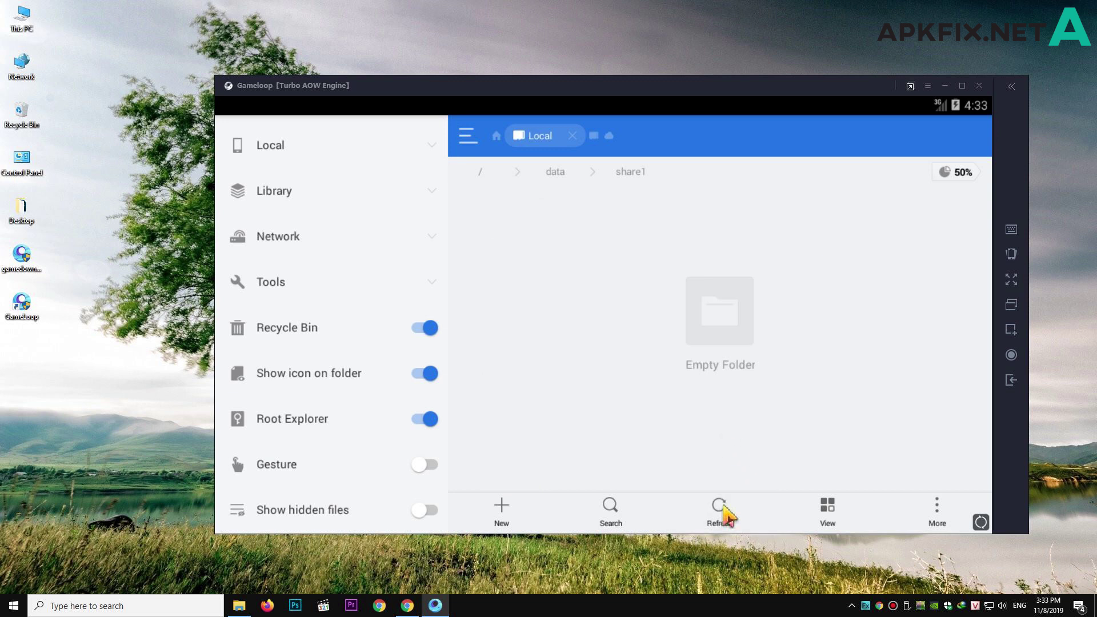
pyautogui.click(723, 508)
pyautogui.click(563, 174)
pyautogui.moveTo(852, 409); pyautogui.dragTo(830, 302)
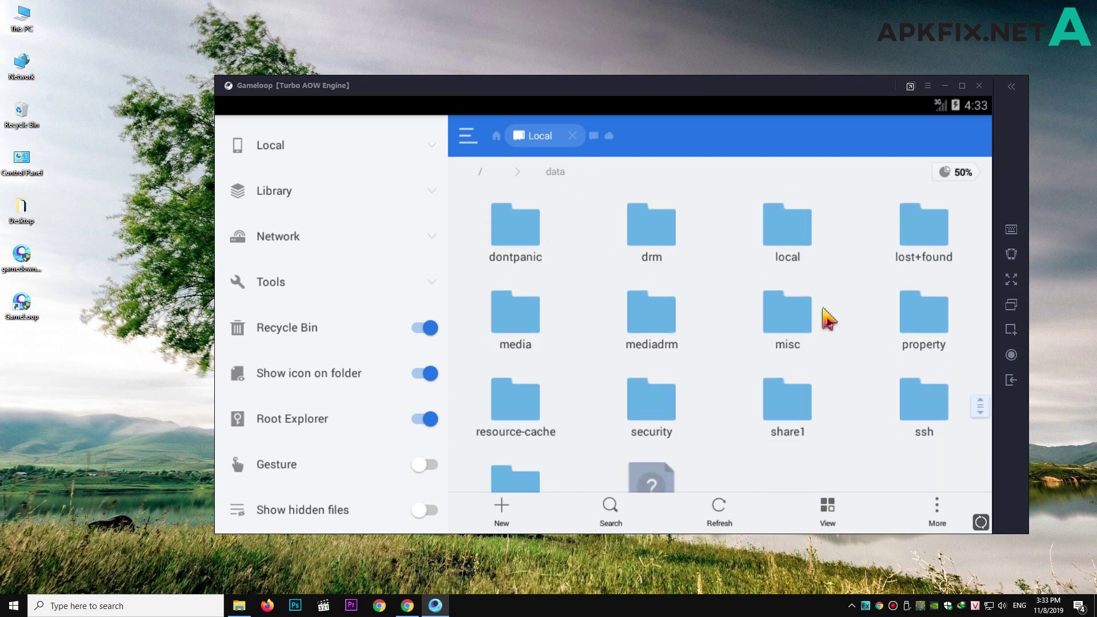
pyautogui.click(803, 403)
pyautogui.click(723, 514)
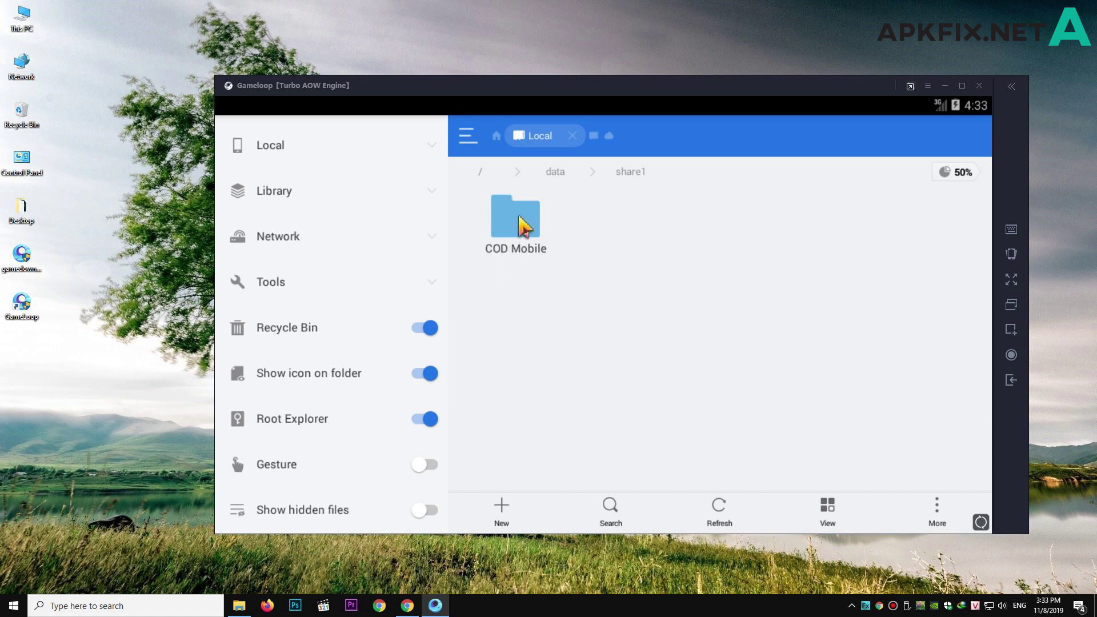
pyautogui.click(525, 226)
pyautogui.click(723, 515)
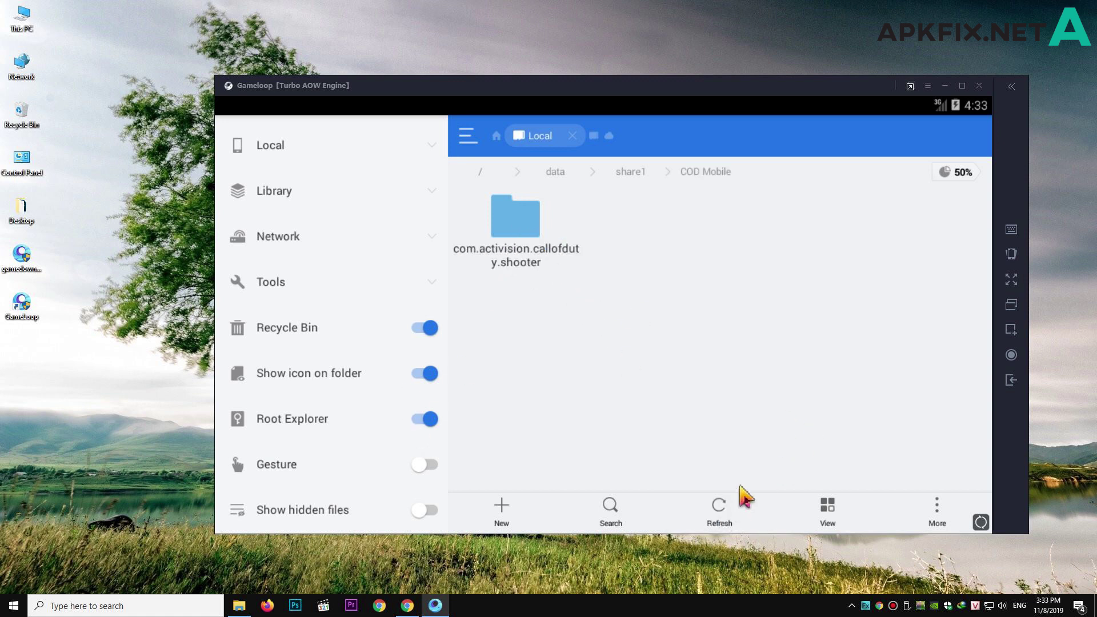
pyautogui.click(725, 517)
pyautogui.click(726, 516)
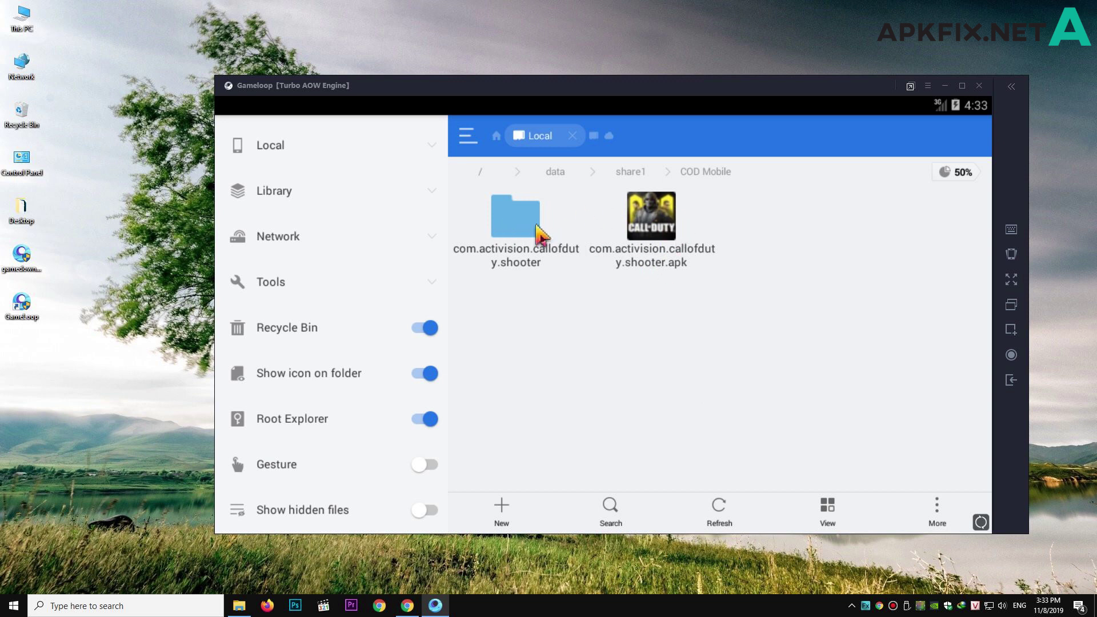
# Install com.activision.callofduty.shooter.apk from the COD Mobile folder and return to the file list.
pyautogui.click(640, 239)
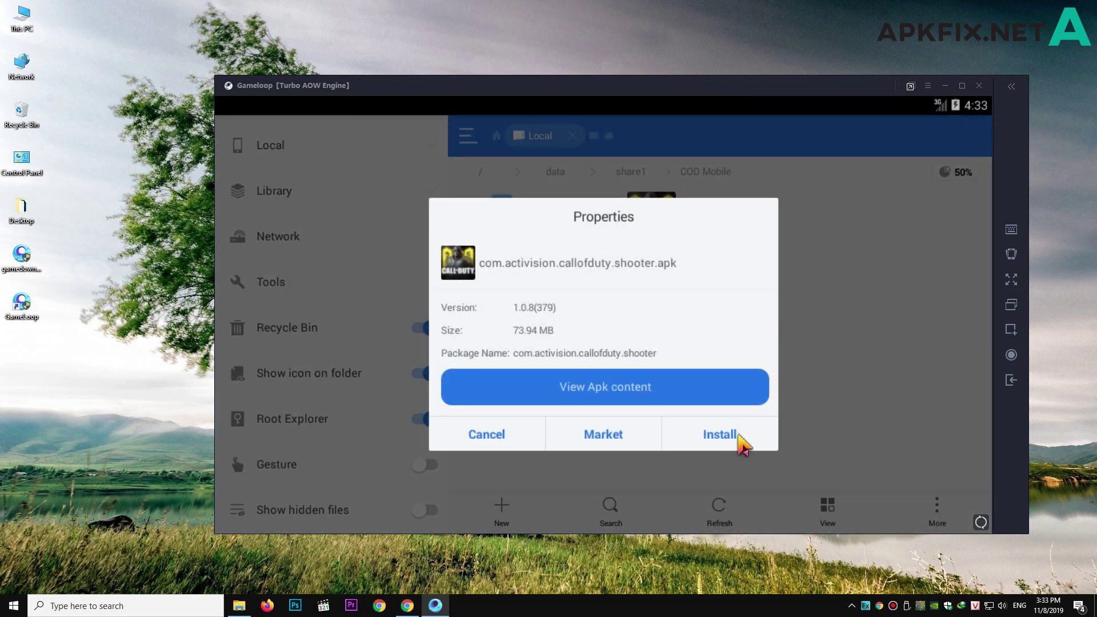
pyautogui.click(736, 438)
pyautogui.click(814, 513)
pyautogui.click(829, 516)
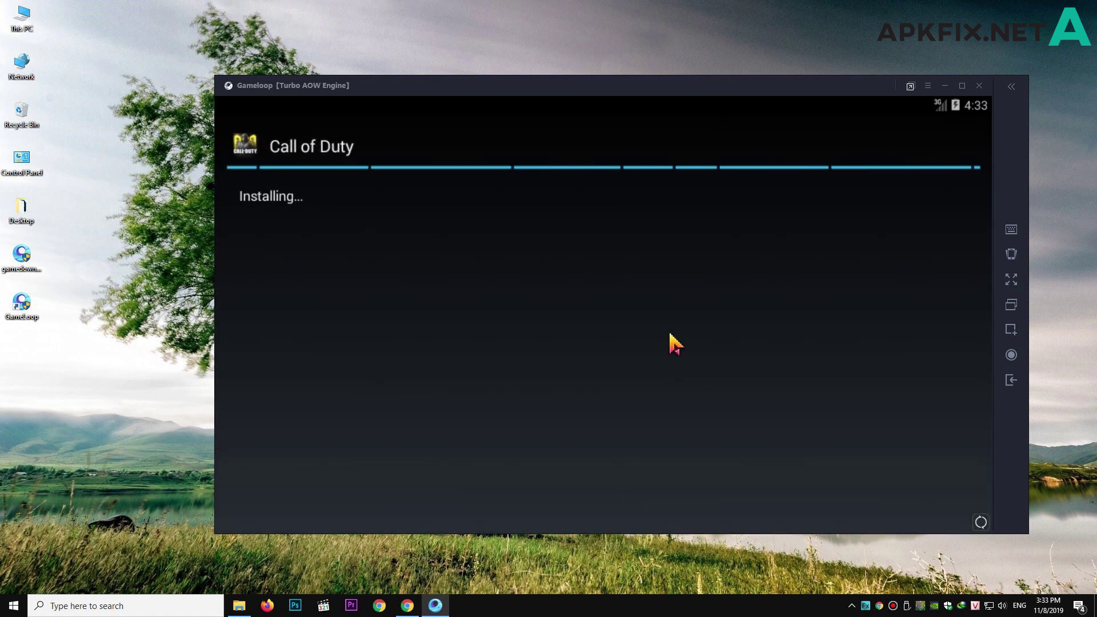
pyautogui.click(502, 515)
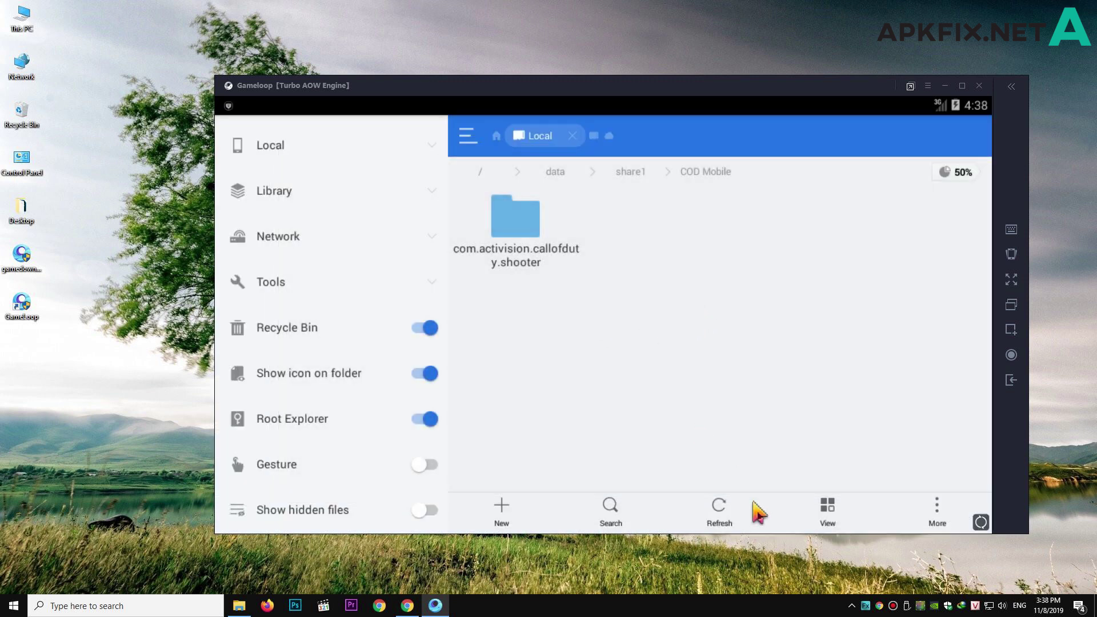
# Refresh the COD Mobile folder, check the contents of its com.activision.callofduty.shooter subfolder and return to COD Mobile.
pyautogui.click(723, 507)
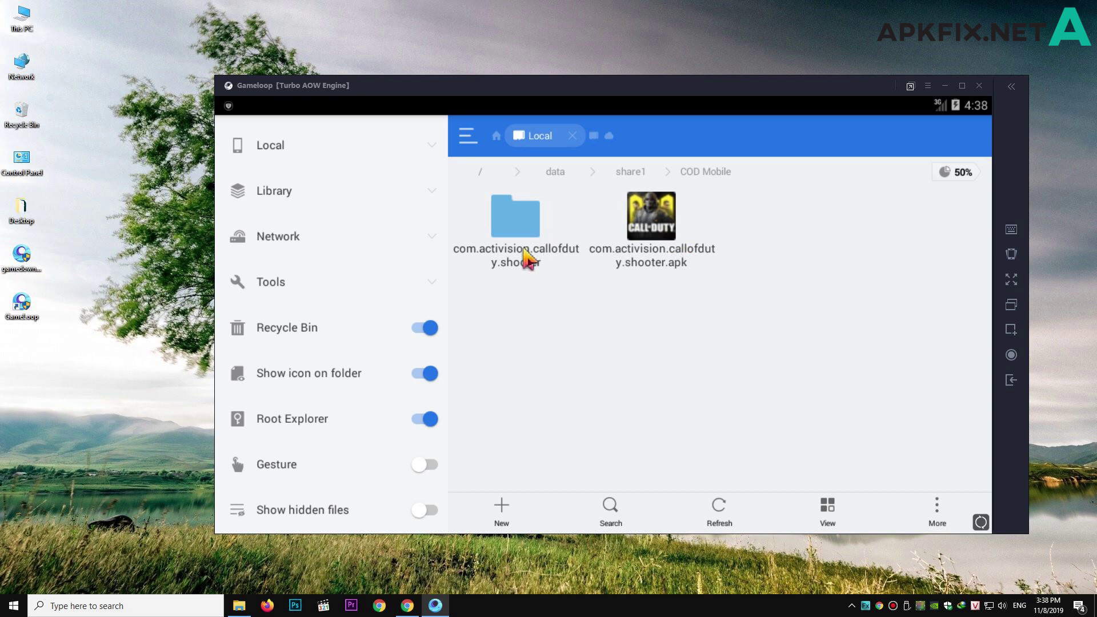
pyautogui.click(520, 231)
pyautogui.click(719, 508)
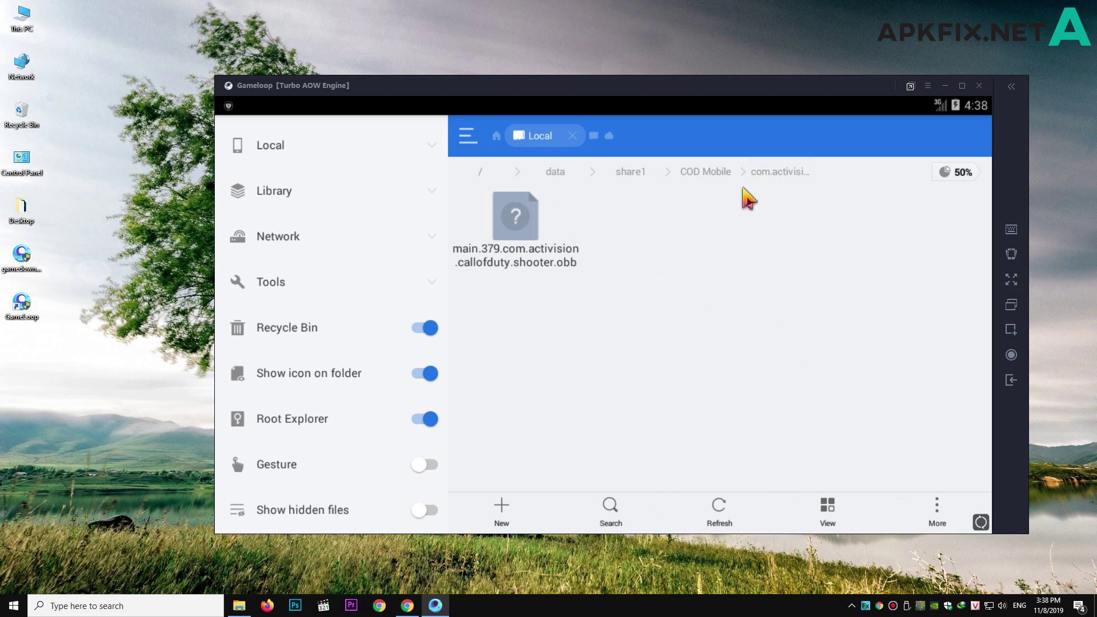
pyautogui.click(716, 172)
# Copy the name com.activision.callofduty.shooter from the shared folder's rename dialog and close it without renaming.
pyautogui.click(543, 266)
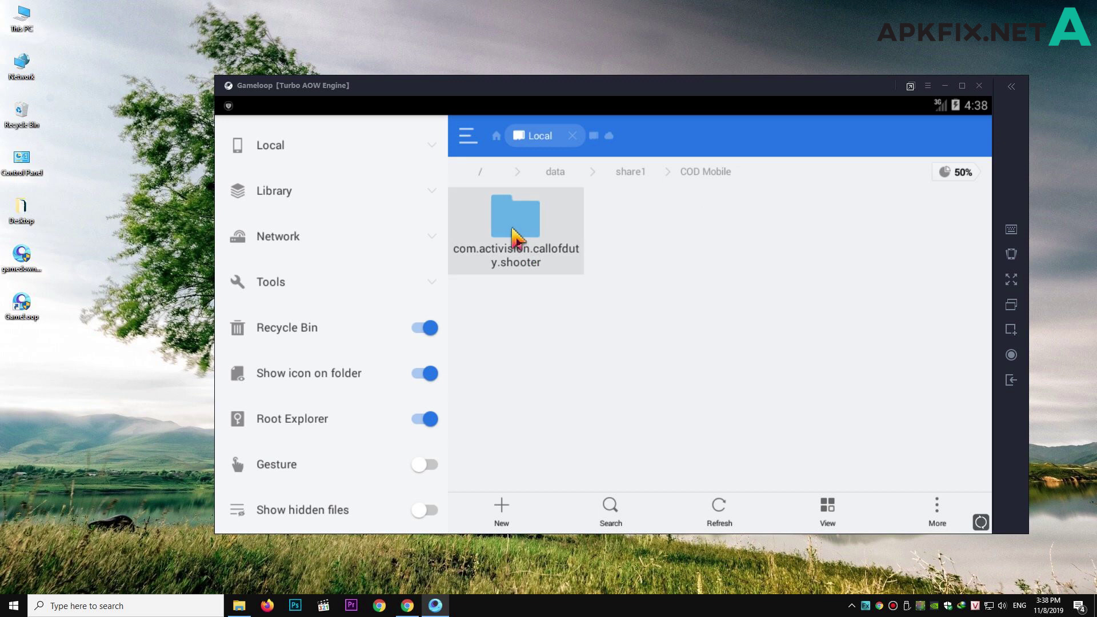
pyautogui.click(826, 507)
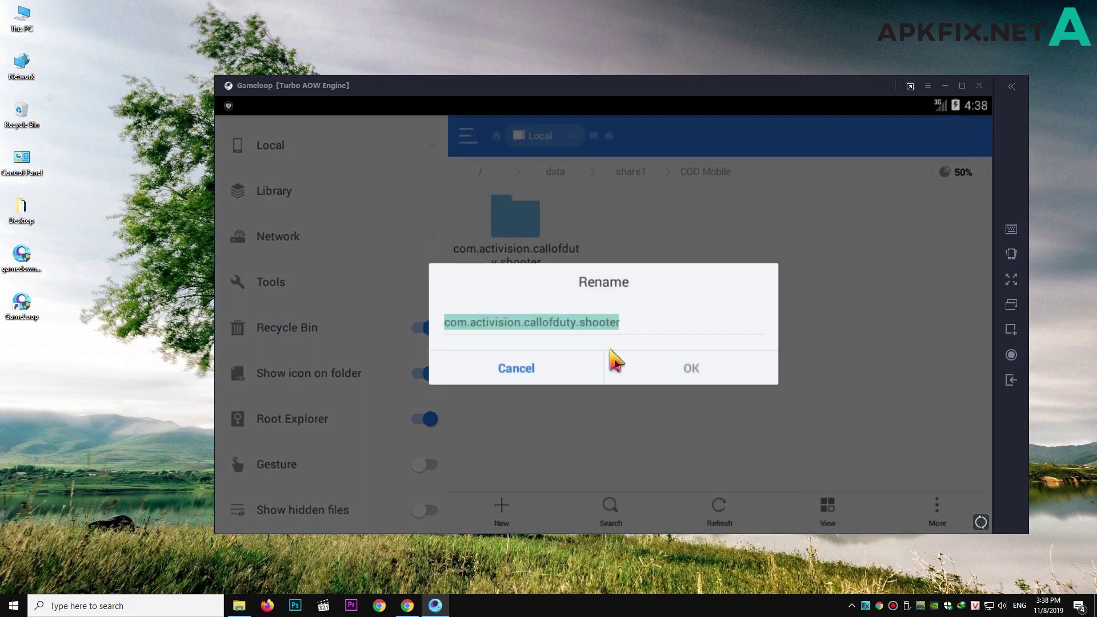
pyautogui.doubleClick(618, 325)
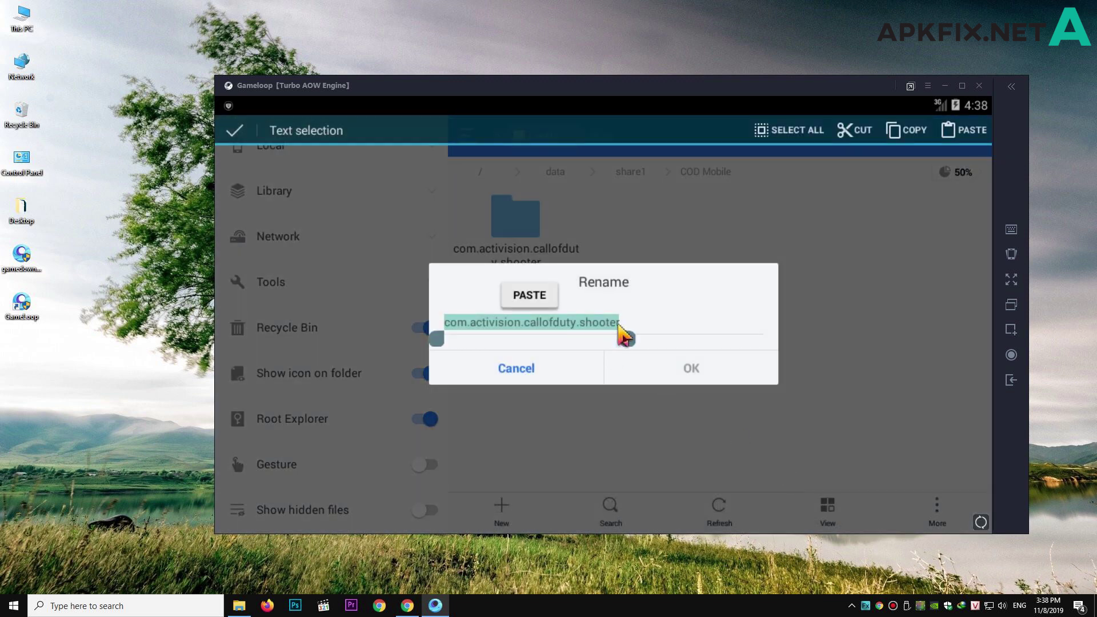
pyautogui.click(911, 135)
pyautogui.click(529, 372)
# Create a folder named obb inside the internal storage's Android folder and open it.
pyautogui.click(573, 137)
pyautogui.click(543, 208)
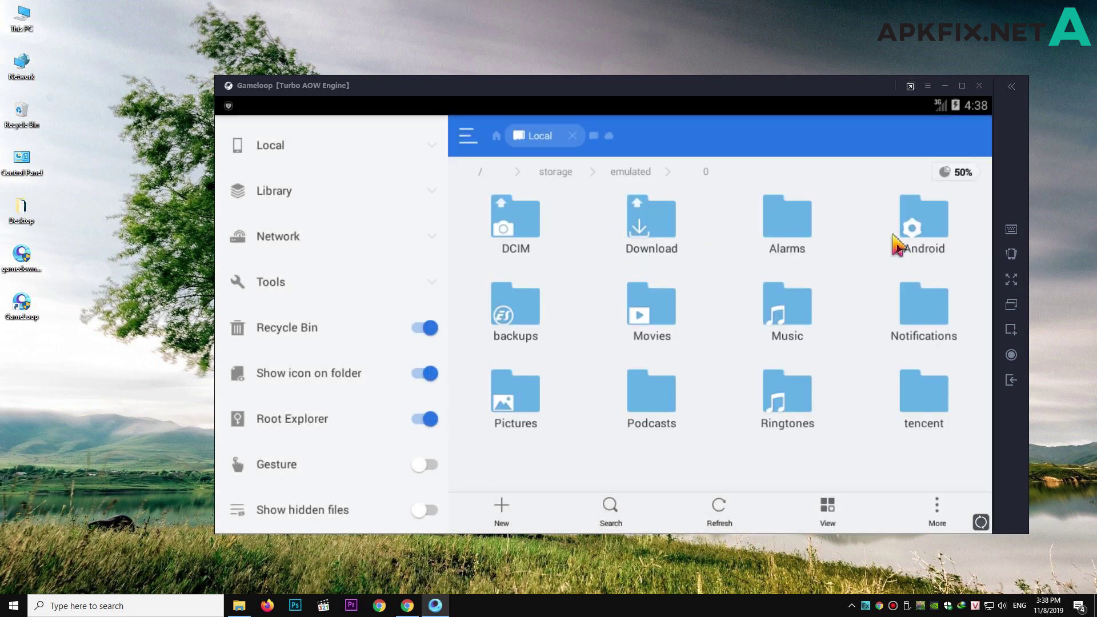
pyautogui.click(898, 246)
pyautogui.click(531, 514)
pyautogui.click(521, 288)
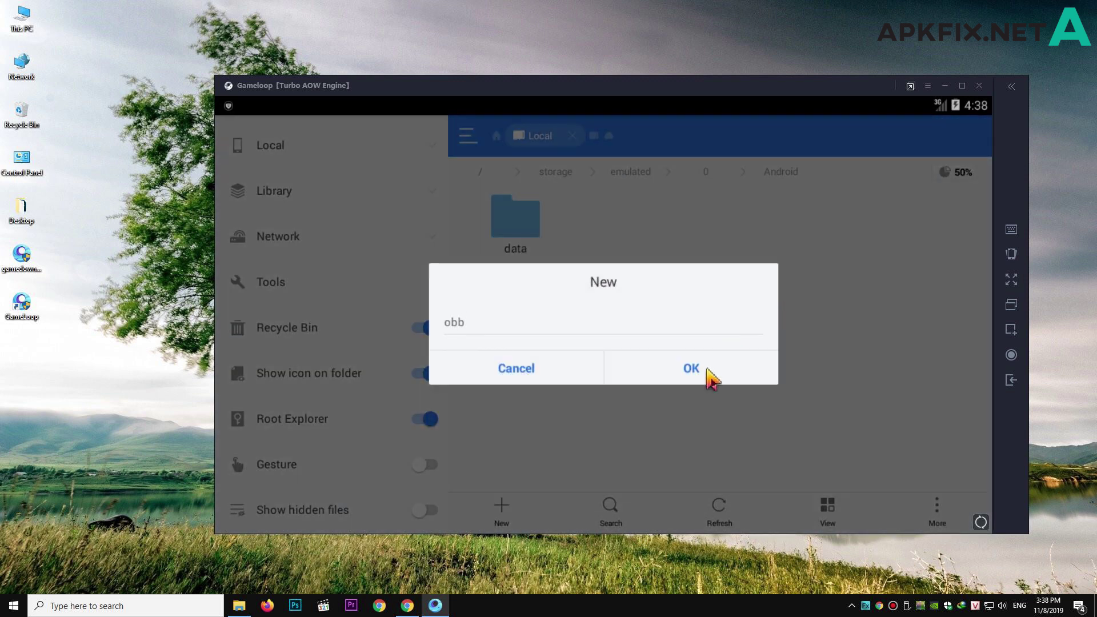
pyautogui.click(709, 370)
pyautogui.click(683, 240)
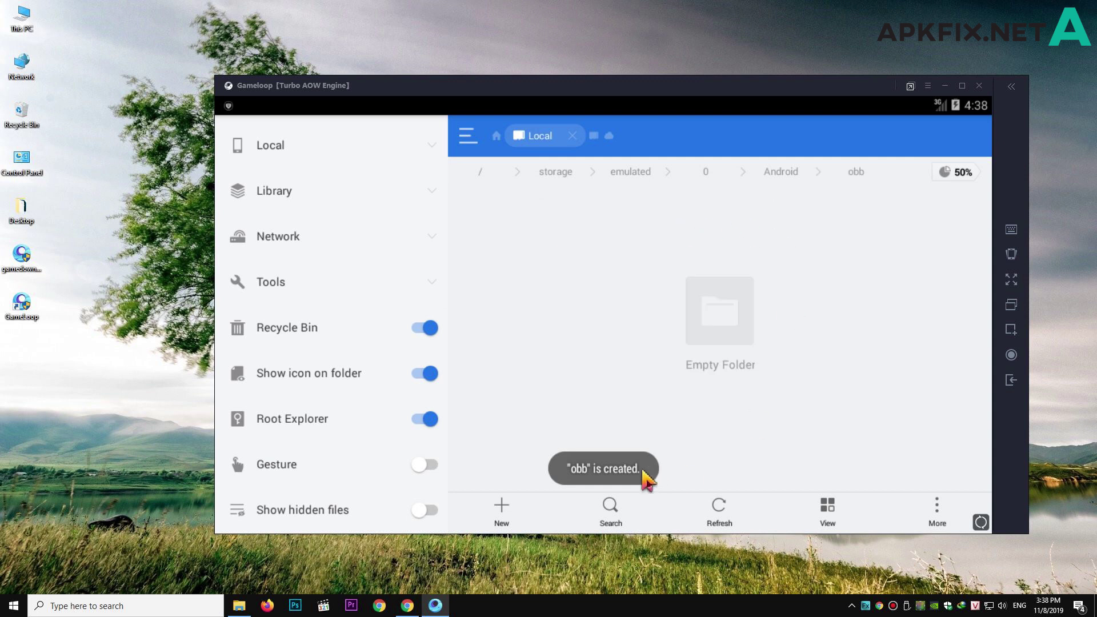
# Create a folder inside obb named with the copied text com.activision.callofduty.shooter.
pyautogui.click(502, 511)
pyautogui.click(547, 280)
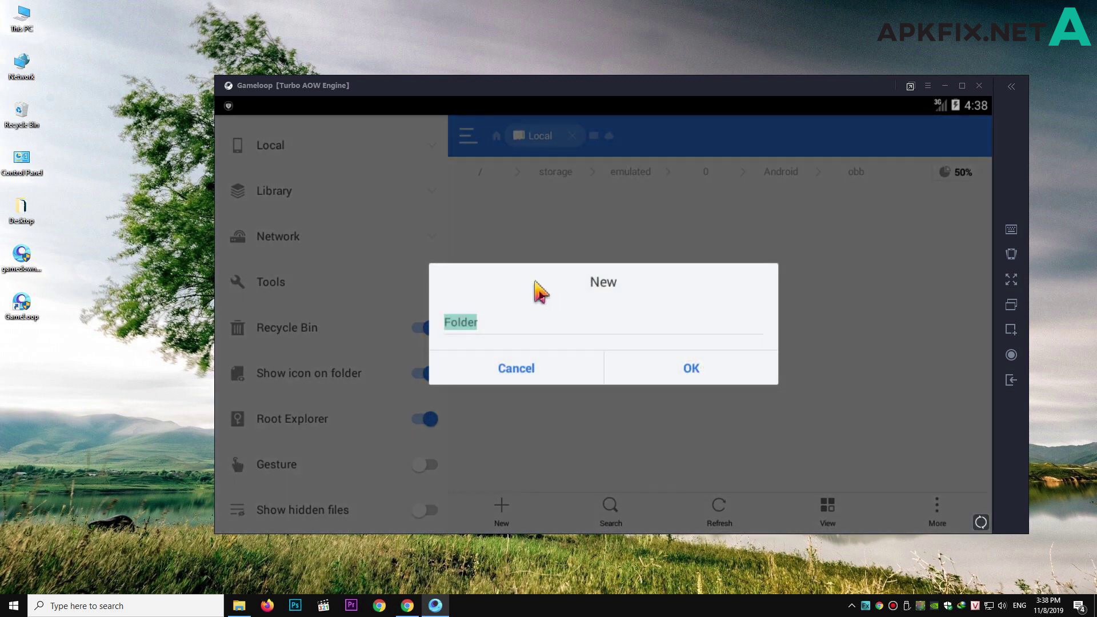
pyautogui.press('BackSpace')
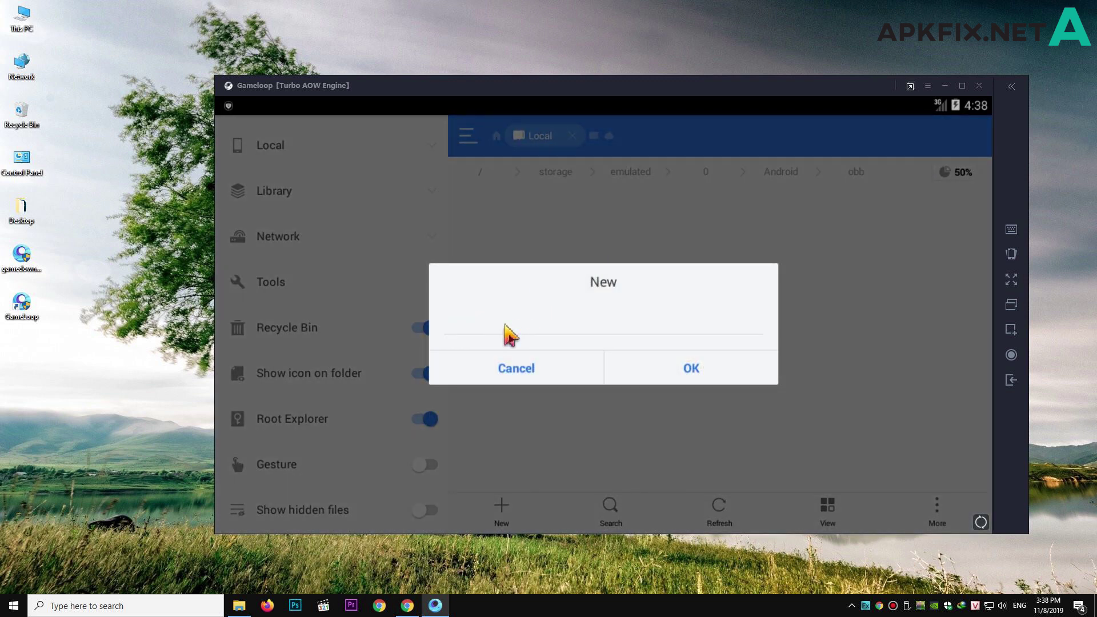
pyautogui.click(445, 319)
pyautogui.click(444, 294)
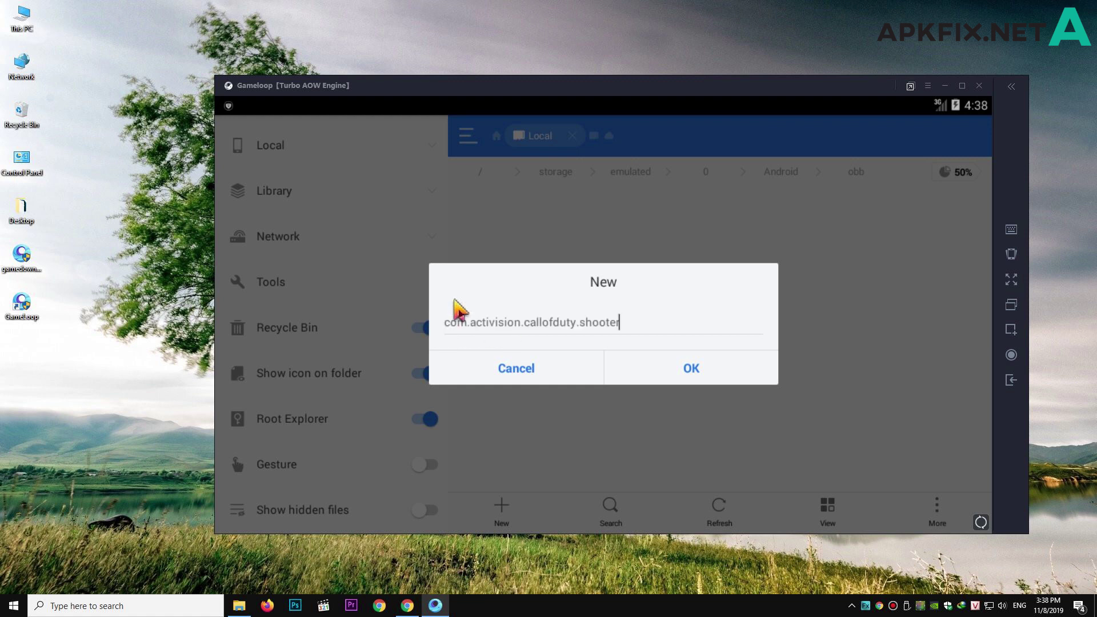
pyautogui.click(730, 382)
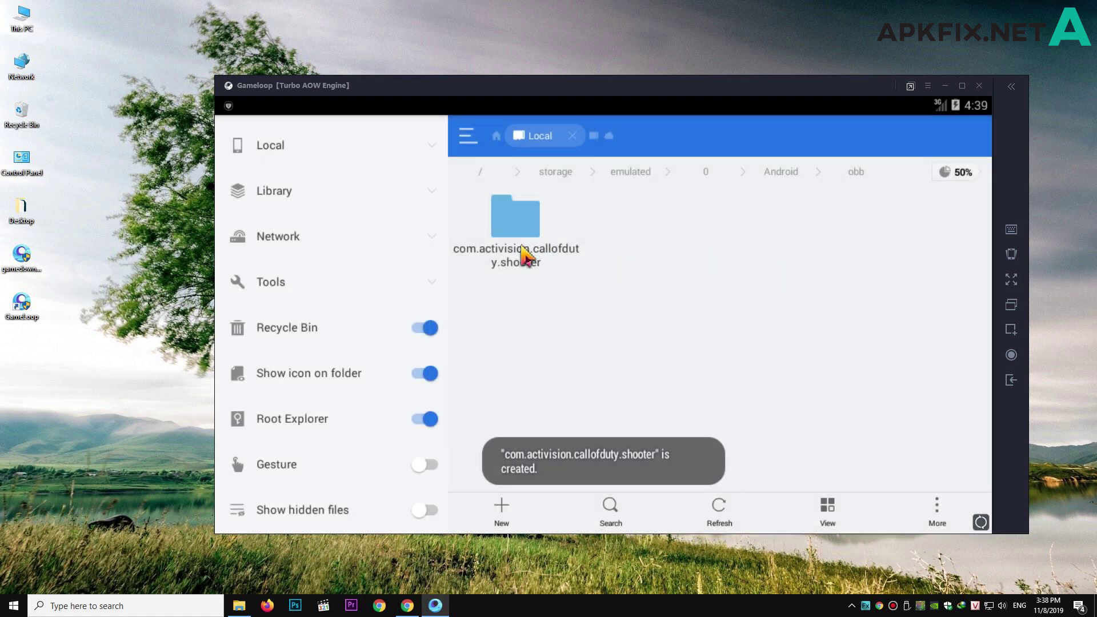
# Go back to the device's root directory, open /data/share1 and refresh it until its contents load.
pyautogui.click(572, 136)
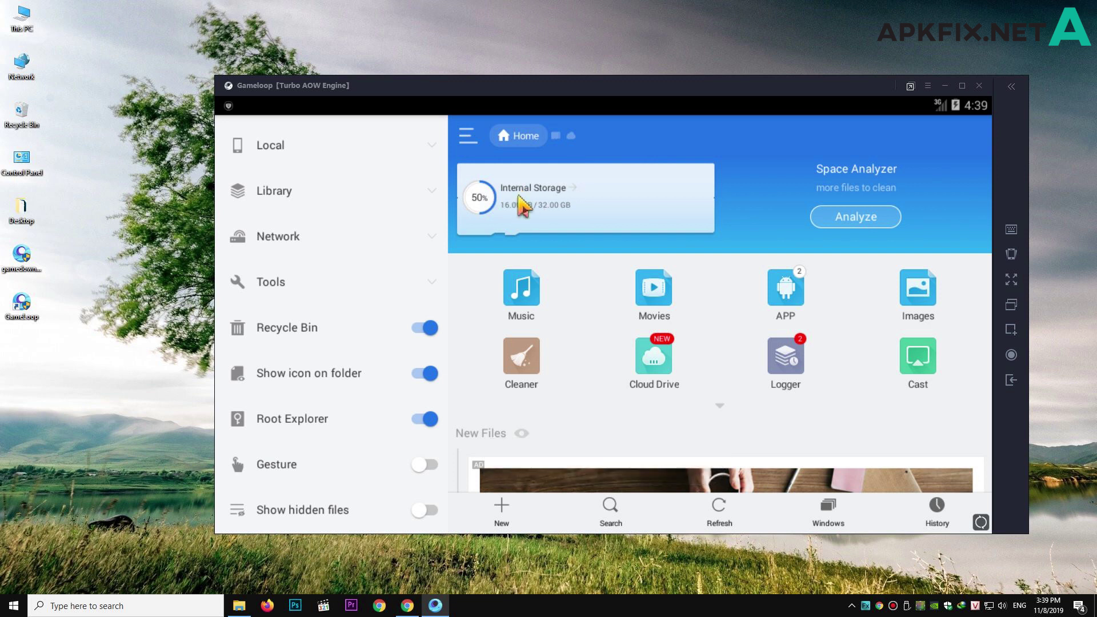
pyautogui.click(517, 206)
pyautogui.click(479, 173)
pyautogui.click(922, 228)
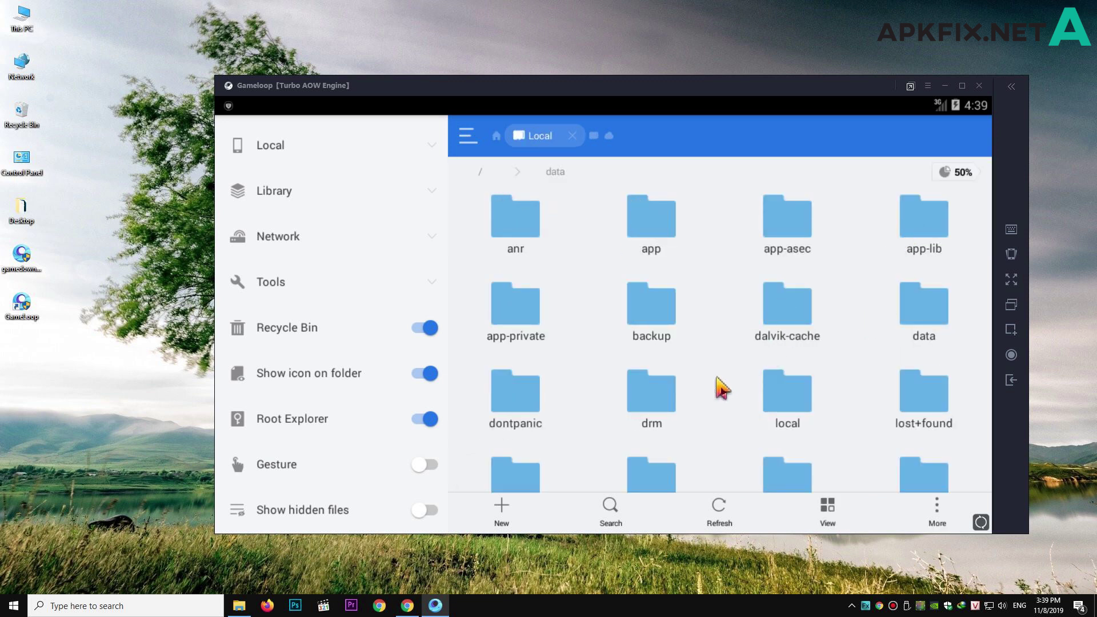
pyautogui.moveTo(722, 384); pyautogui.dragTo(680, 242)
pyautogui.click(805, 437)
pyautogui.click(720, 507)
pyautogui.click(721, 507)
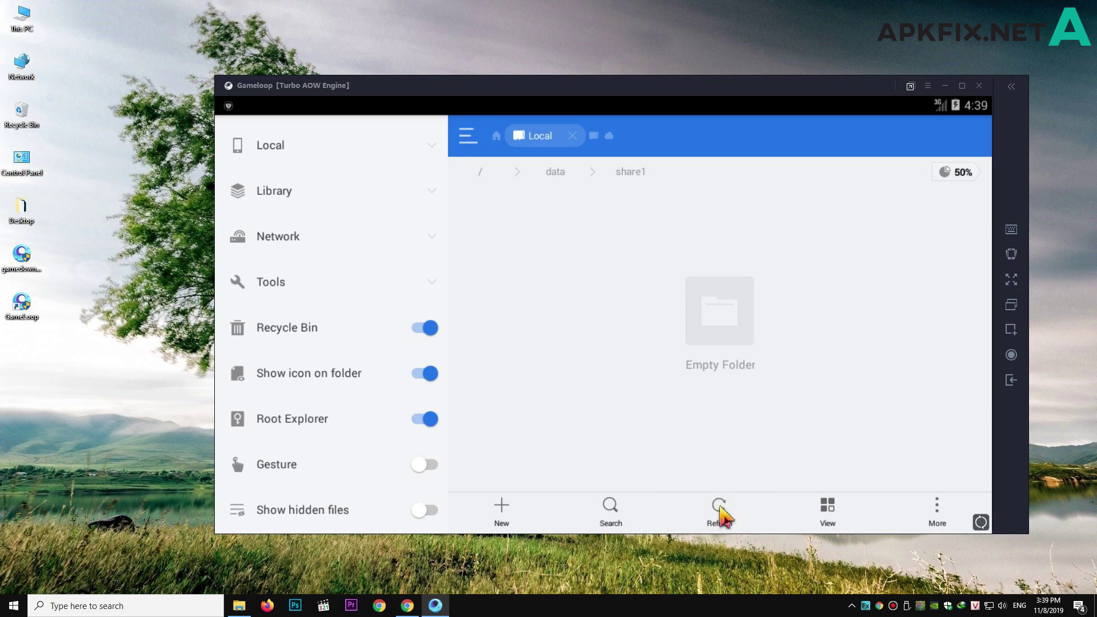
pyautogui.click(721, 507)
# Copy main.379.com.activision.callofduty.shooter.obb from the com.activision.callofduty.shooter folder inside COD Mobile.
pyautogui.click(522, 243)
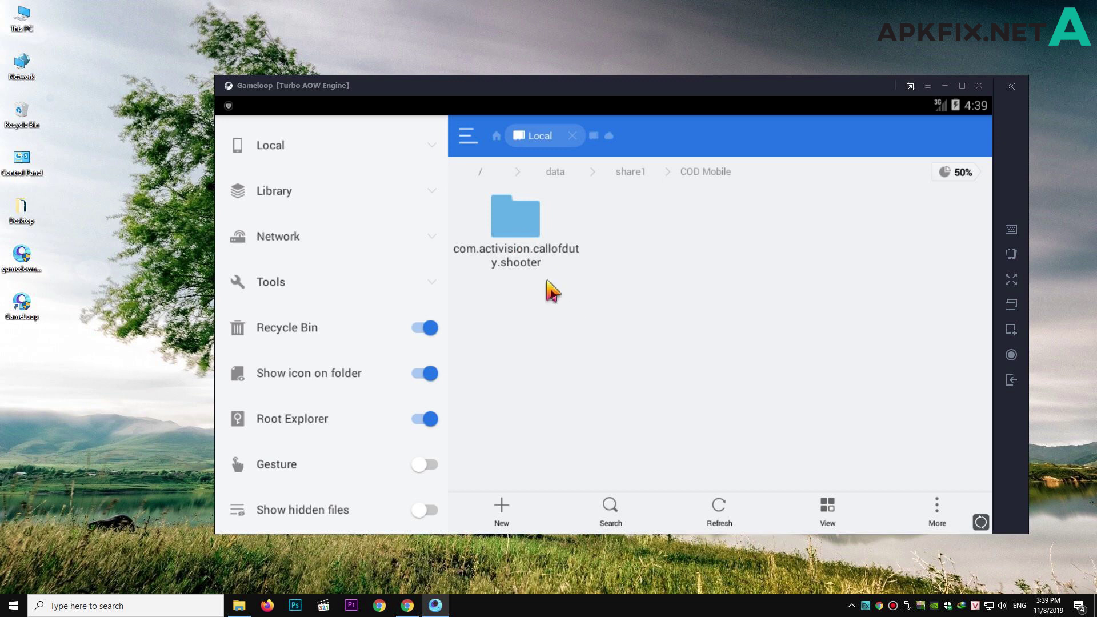
pyautogui.click(508, 234)
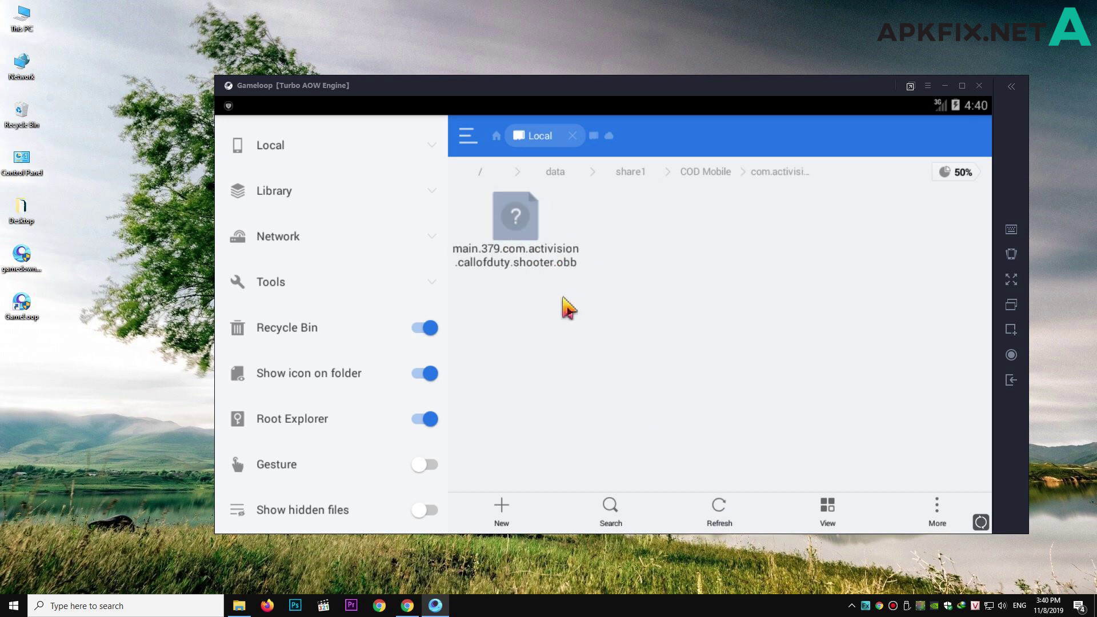
pyautogui.click(522, 234)
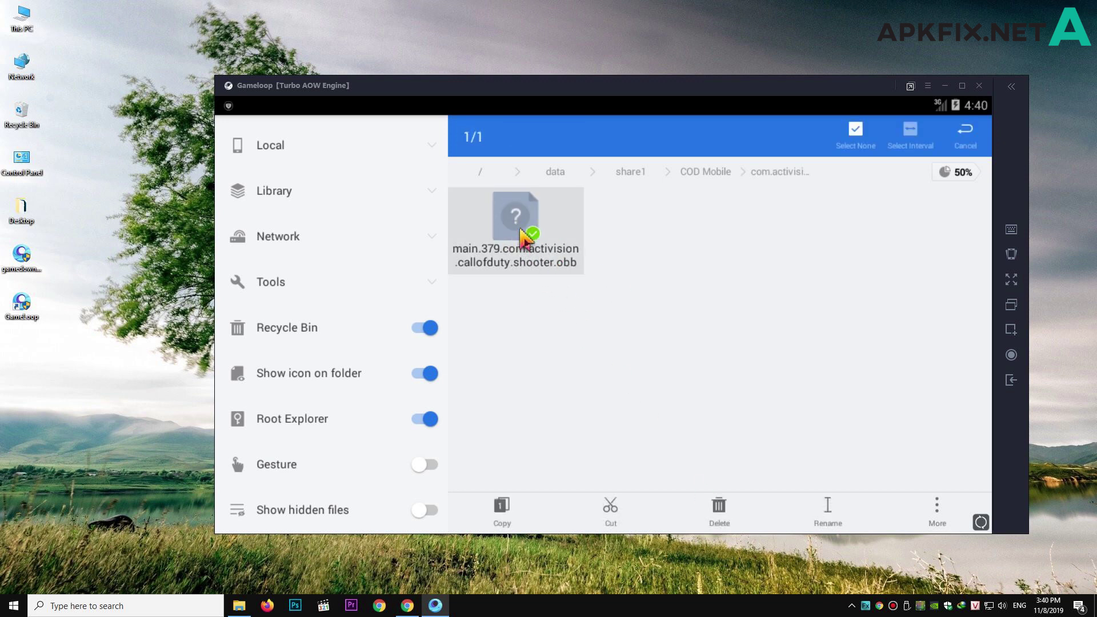
pyautogui.click(514, 507)
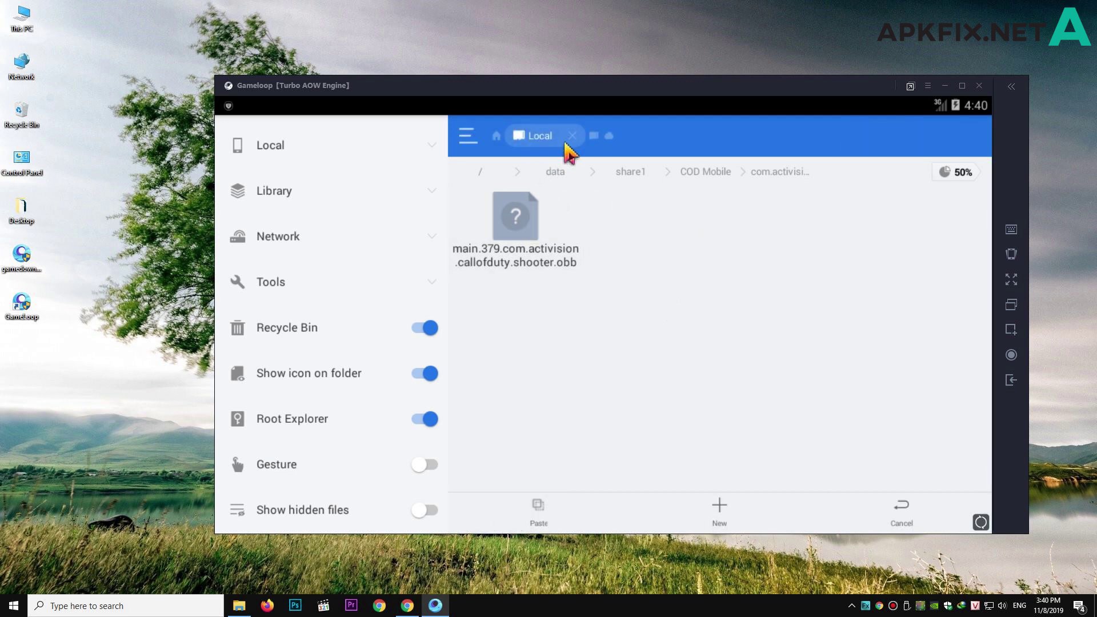
# Paste the OBB file into Android/obb/com.activision.callofduty.shooter in internal storage, retrying the copy task.
pyautogui.click(571, 138)
pyautogui.click(614, 192)
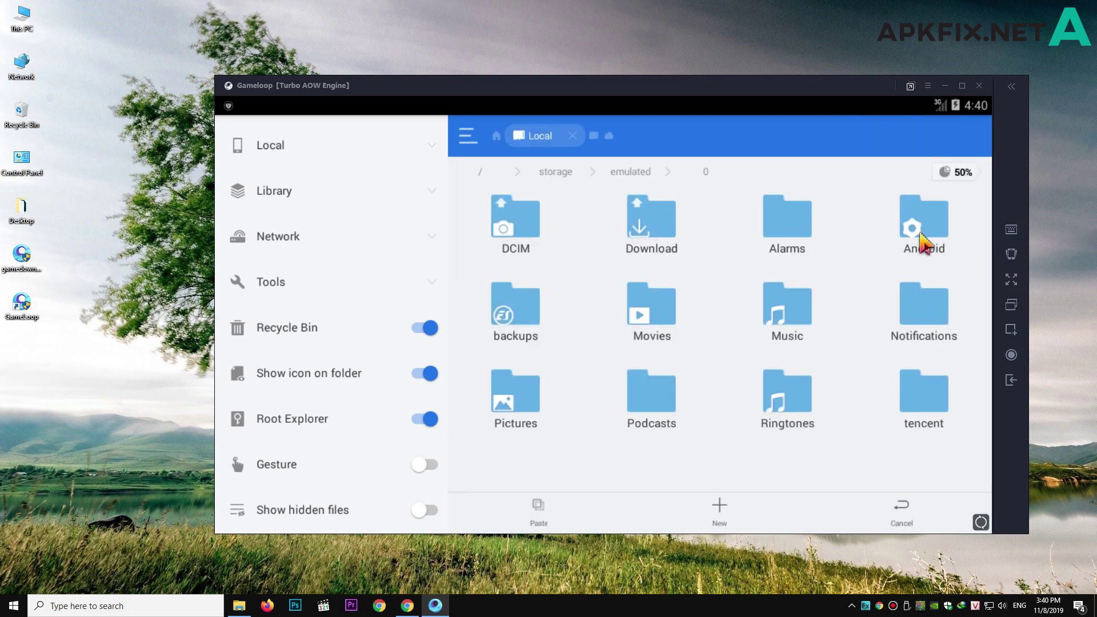
pyautogui.click(914, 254)
pyautogui.click(685, 252)
pyautogui.click(568, 251)
pyautogui.click(542, 513)
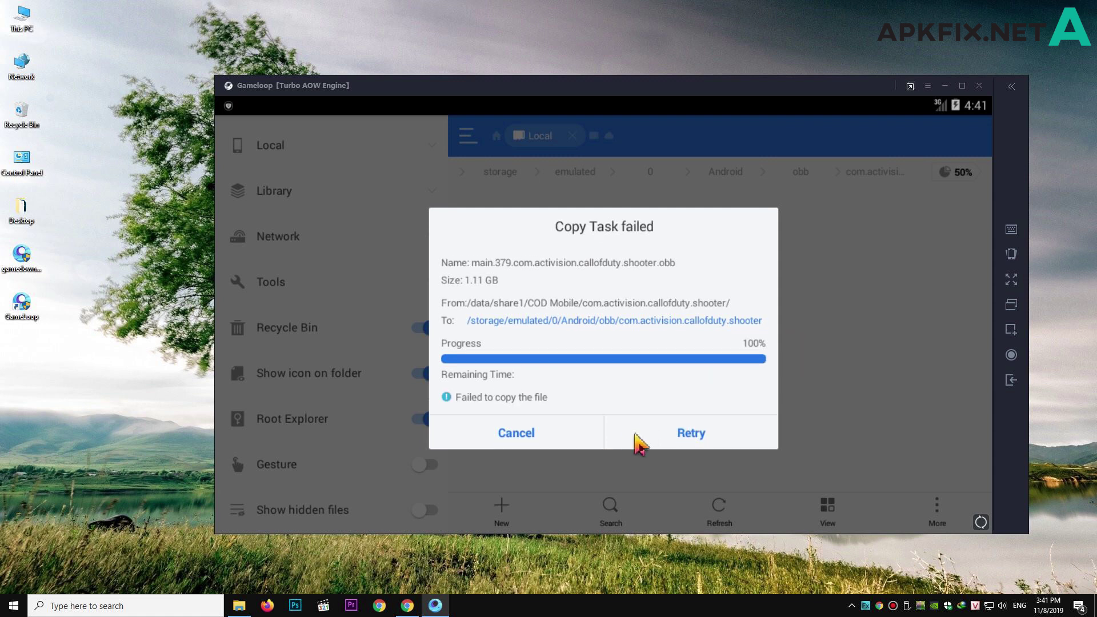
pyautogui.click(709, 434)
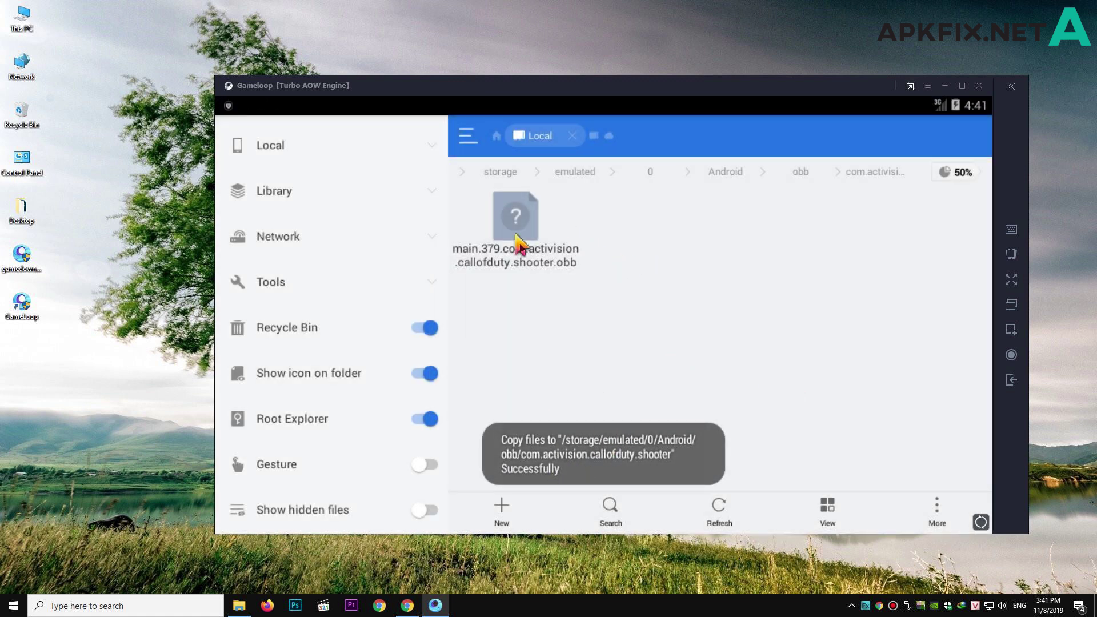
# Exit ES File Explorer to the emulator home screen, launch Call of Duty and start playing.
pyautogui.click(1010, 382)
pyautogui.click(1010, 382)
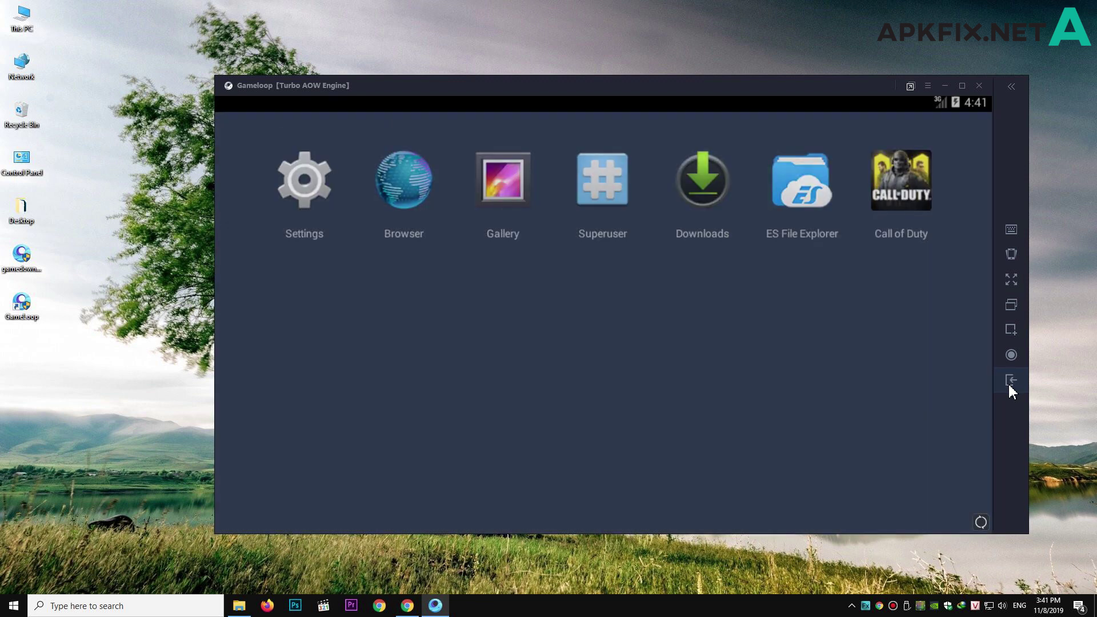
pyautogui.click(908, 195)
pyautogui.click(663, 354)
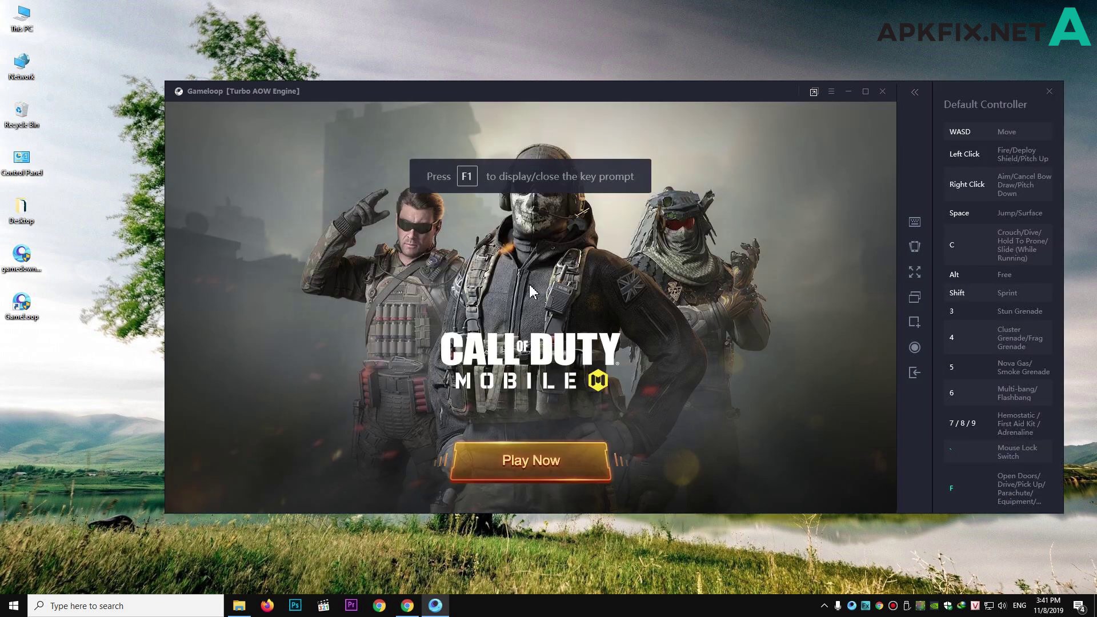
pyautogui.moveTo(600, 95); pyautogui.dragTo(563, 87)
pyautogui.click(527, 440)
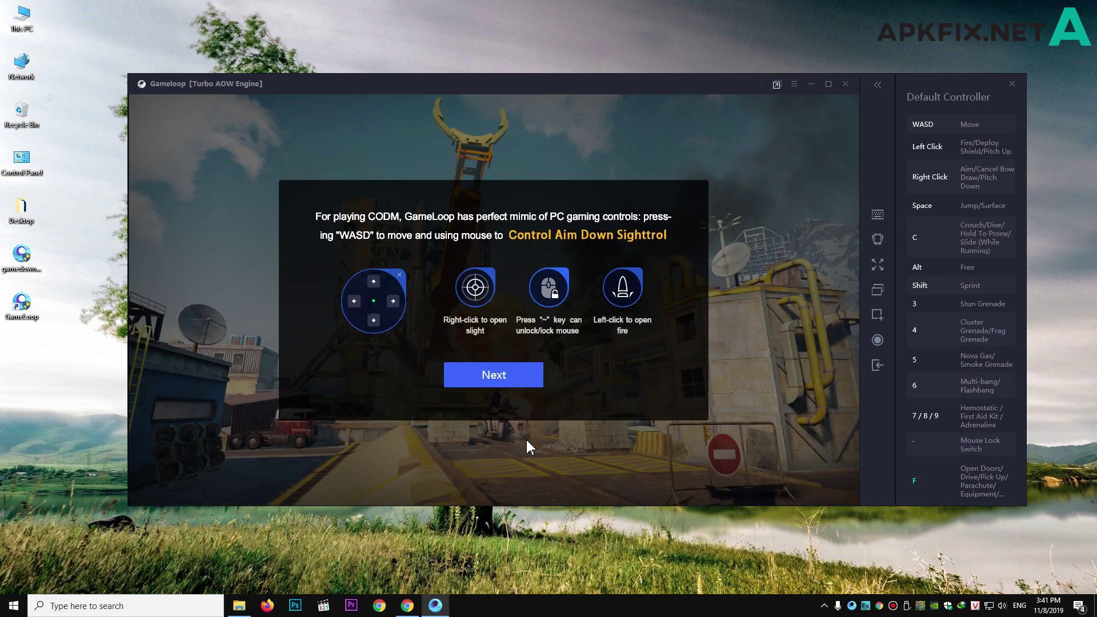
# Finish the controls introduction and save the High Definition 1080P resolution, postponing the game restart.
pyautogui.click(523, 376)
pyautogui.click(528, 385)
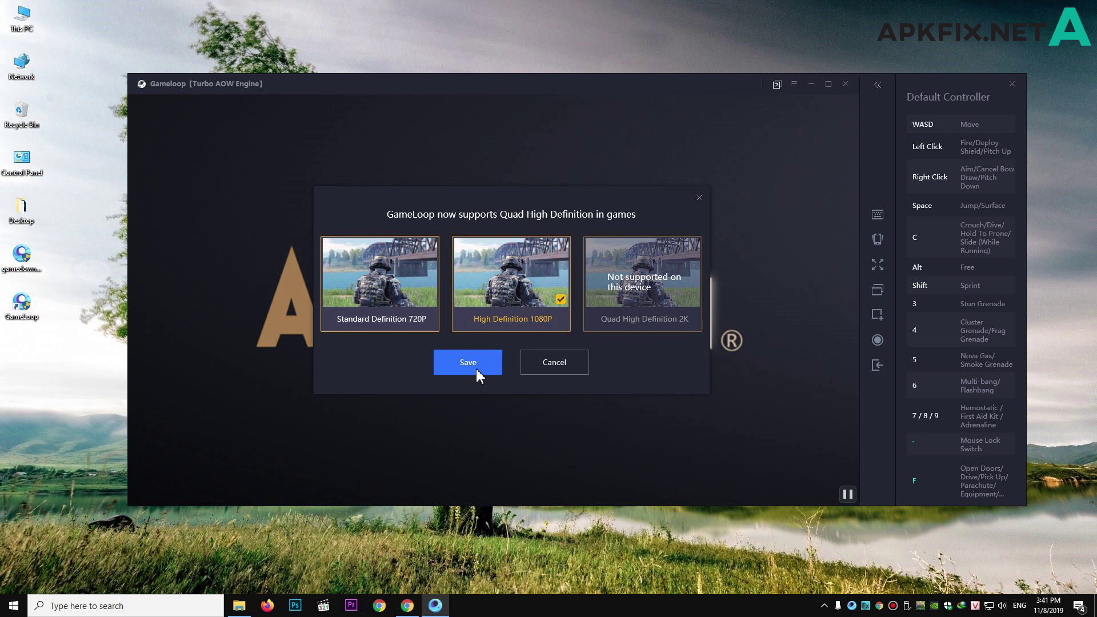
pyautogui.click(478, 371)
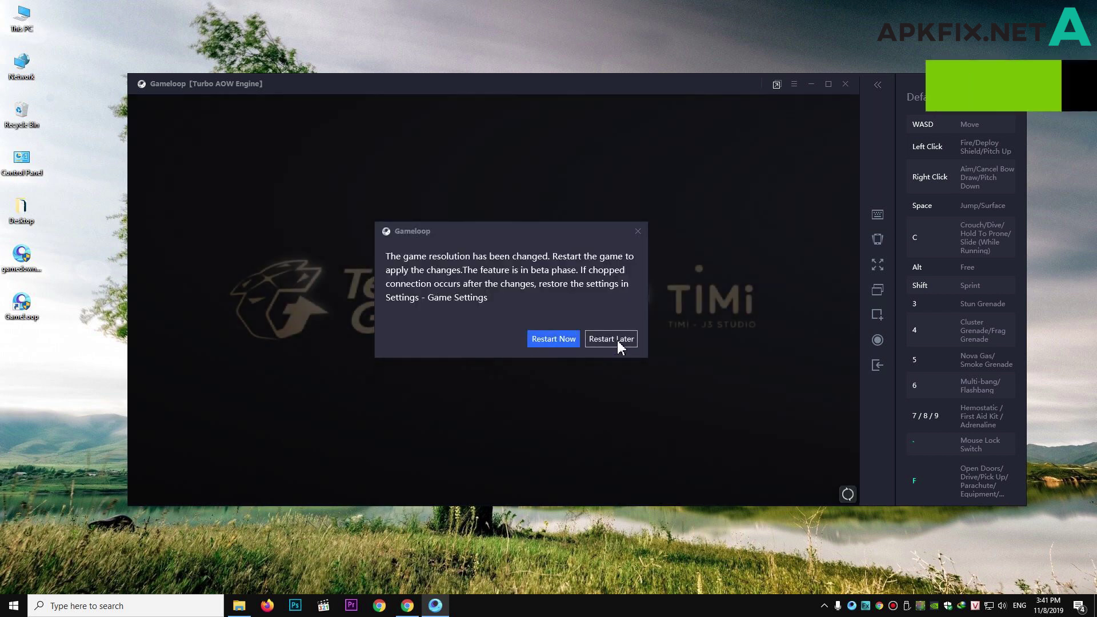
pyautogui.click(617, 343)
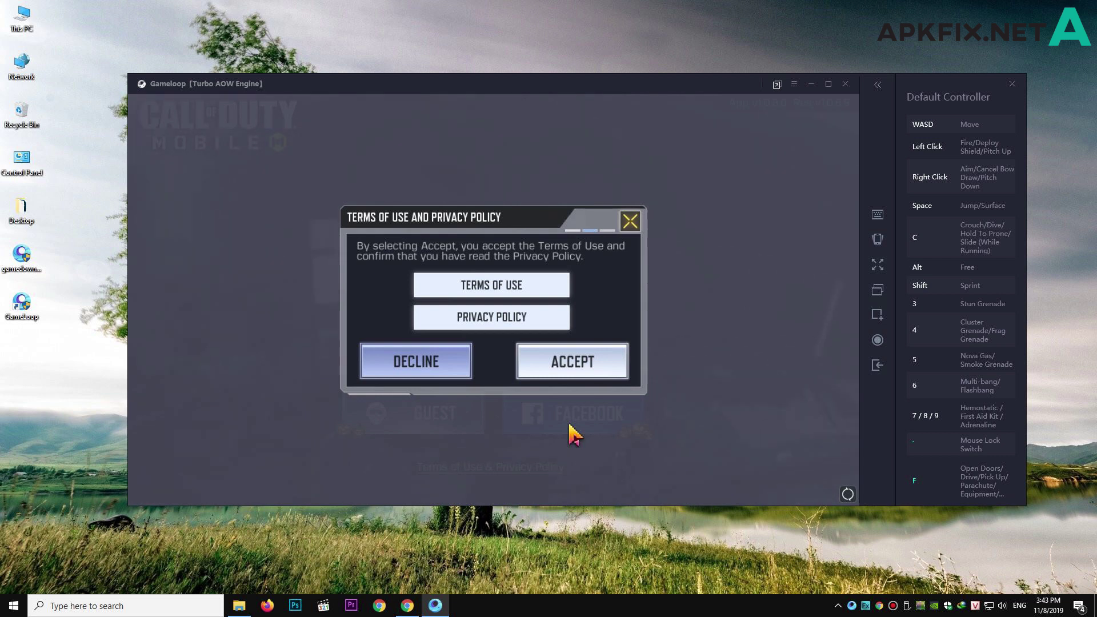
# Accept the game's Terms of Use and Privacy Policy, and exit the emulator.
pyautogui.click(583, 368)
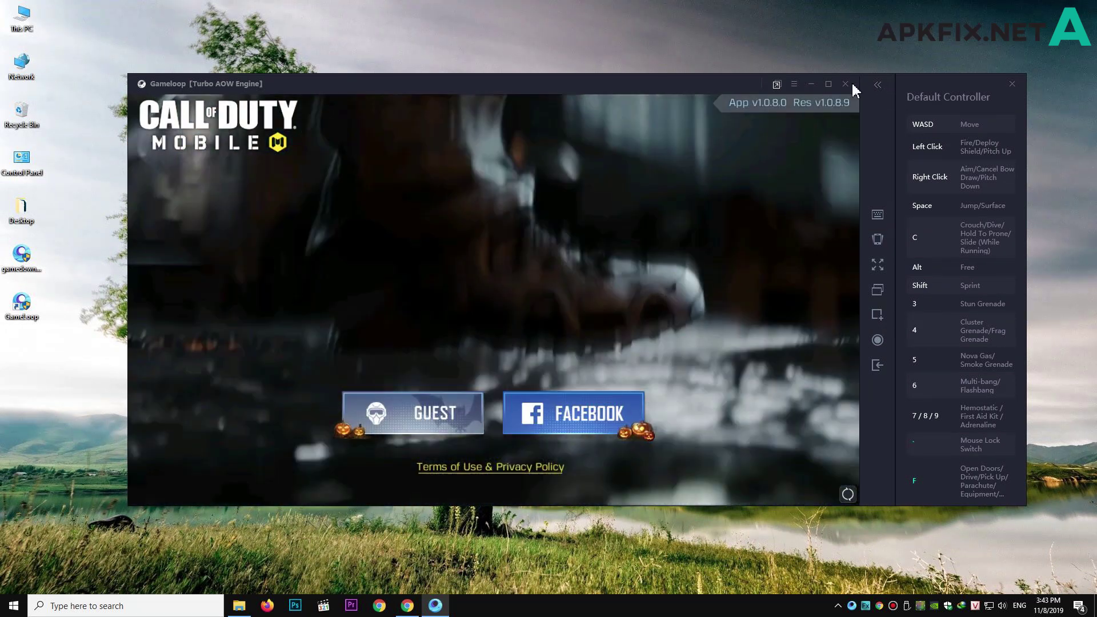
pyautogui.click(844, 85)
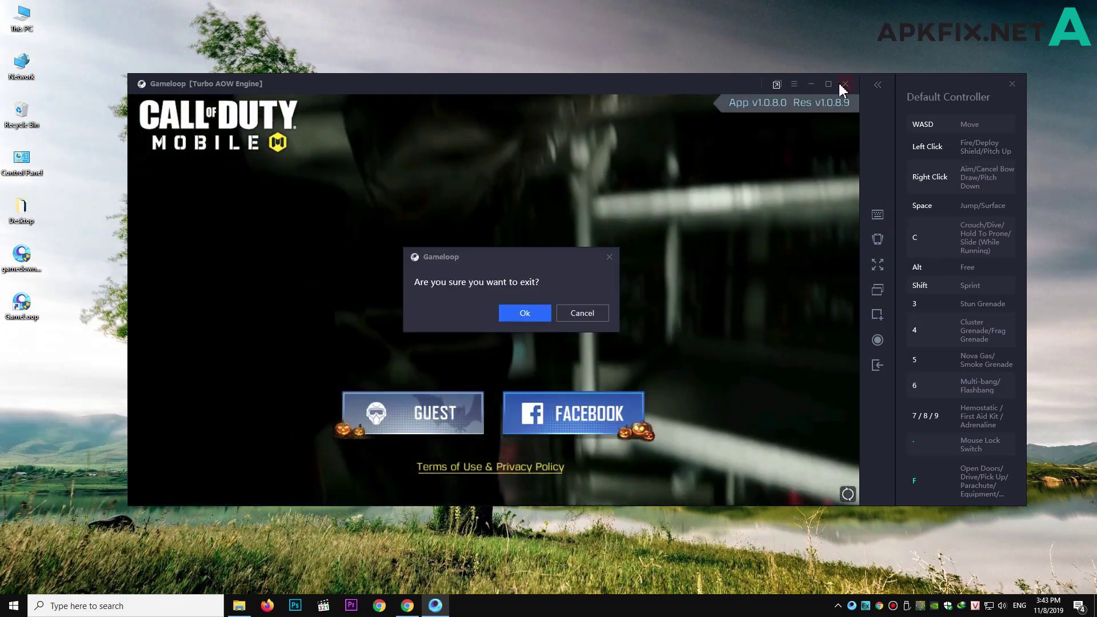
pyautogui.click(537, 318)
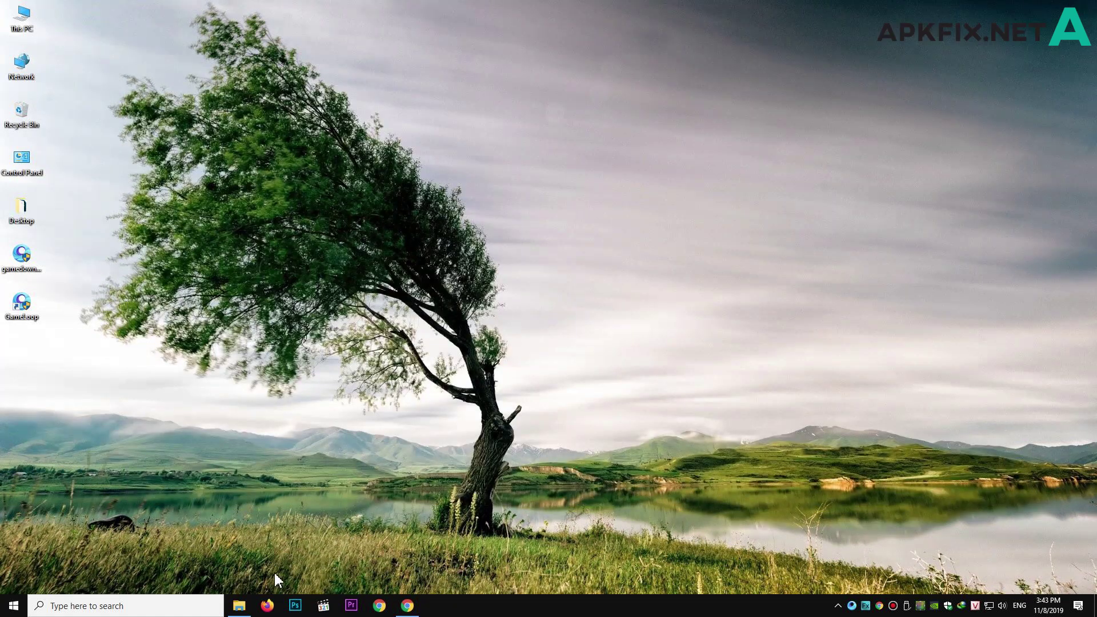
# Launch the AndroidEmulator application from D:\program files\txgameassistant\ui in File Explorer and minimize the Explorer window.
pyautogui.click(239, 606)
pyautogui.click(80, 407)
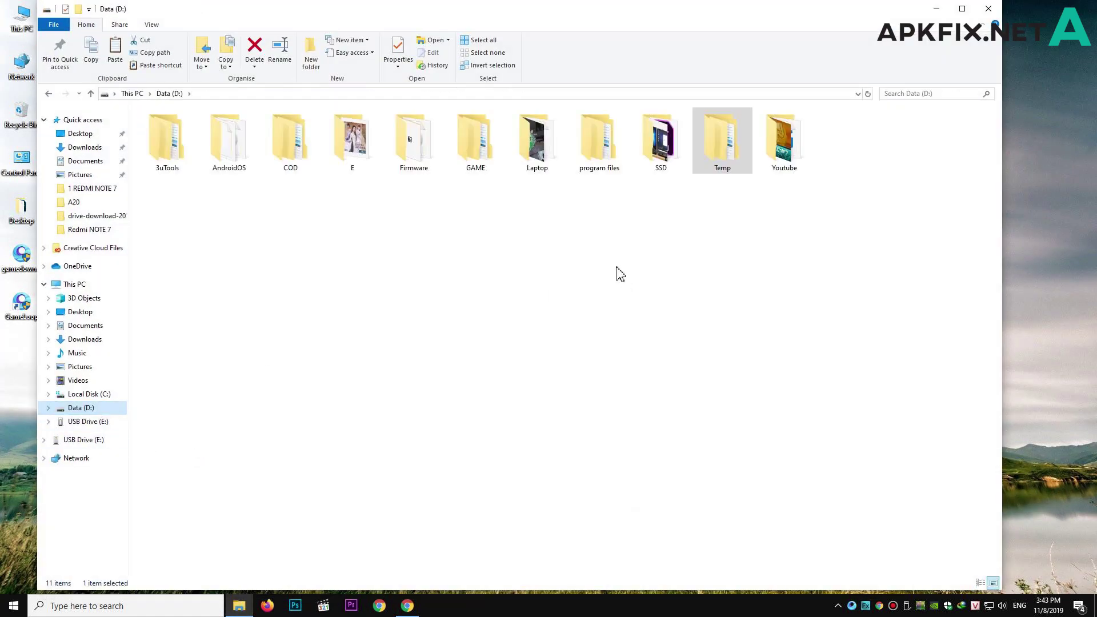
pyautogui.doubleClick(623, 171)
pyautogui.doubleClick(207, 137)
pyautogui.doubleClick(167, 154)
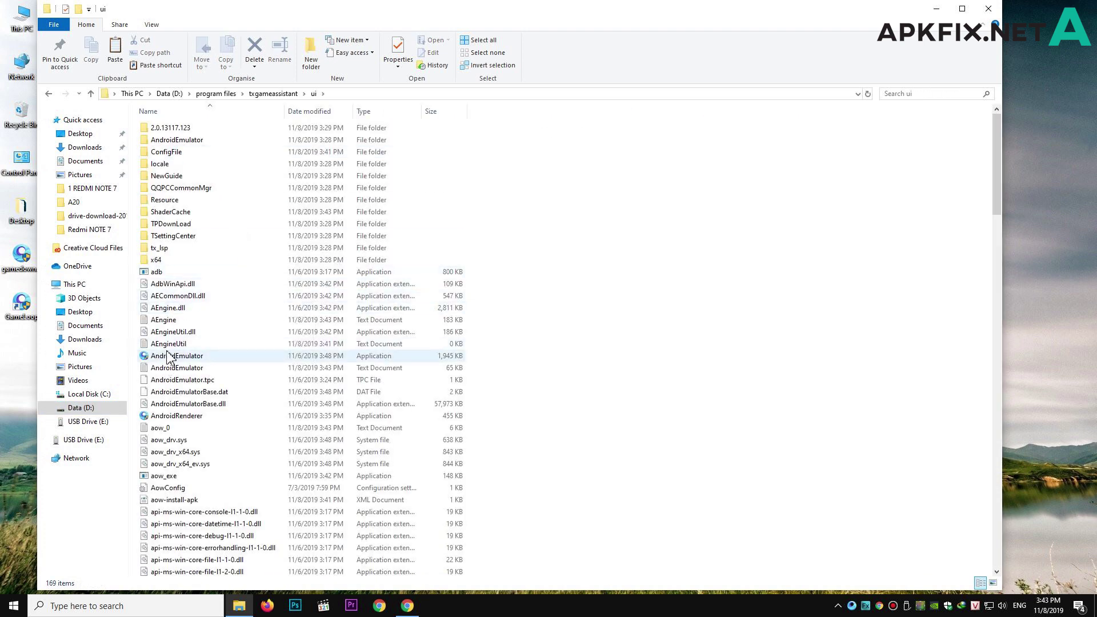
pyautogui.doubleClick(168, 355)
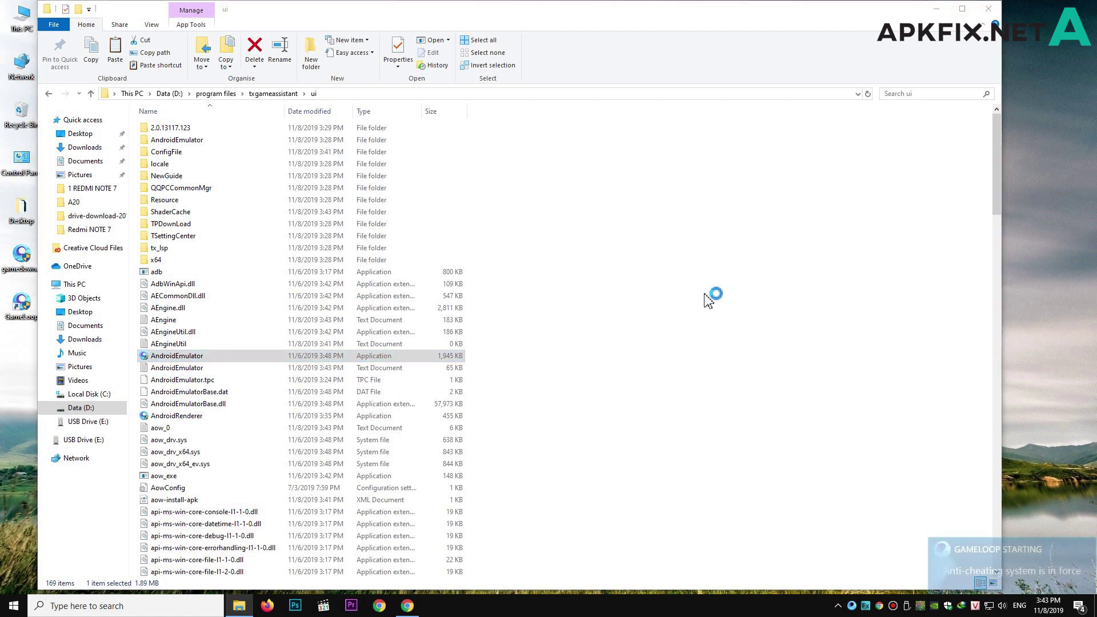
pyautogui.click(936, 8)
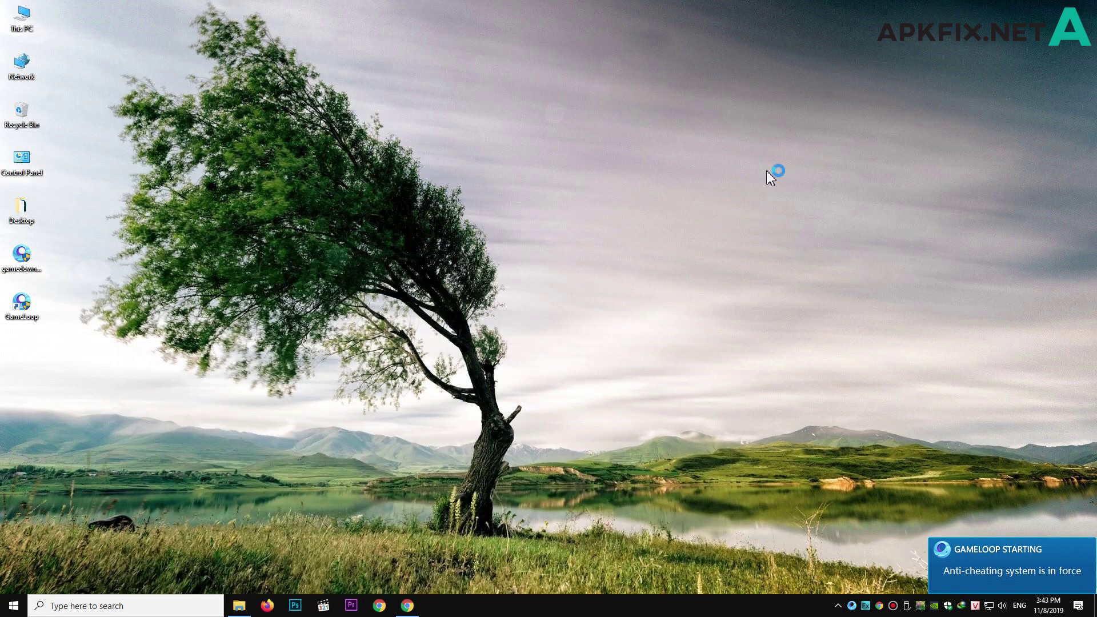